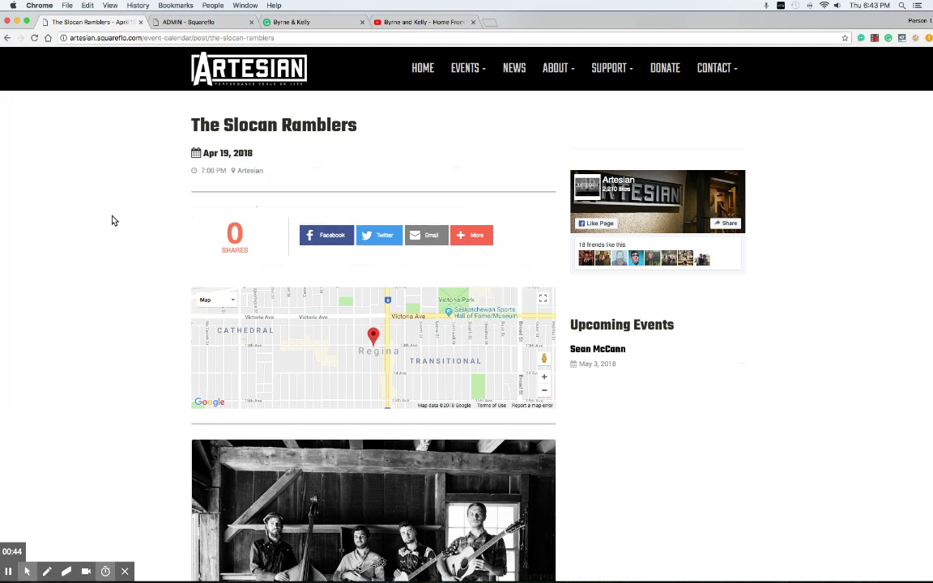
Review the published The Slocan Ramblers event page from its header through the photo, description and video to the comments
scroll(113, 220, "down", 3)
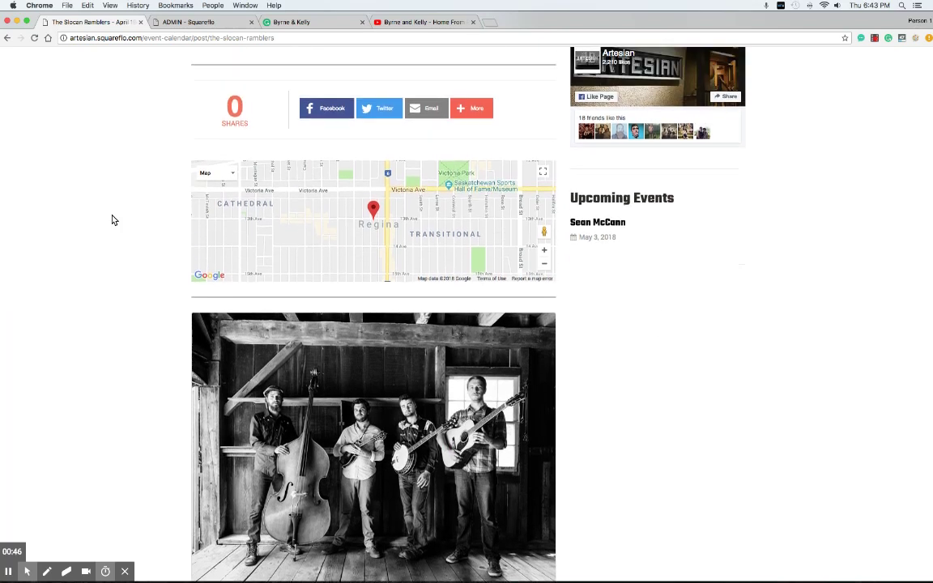
scroll(113, 220, "up", 3)
scroll(346, 251, "down", 2)
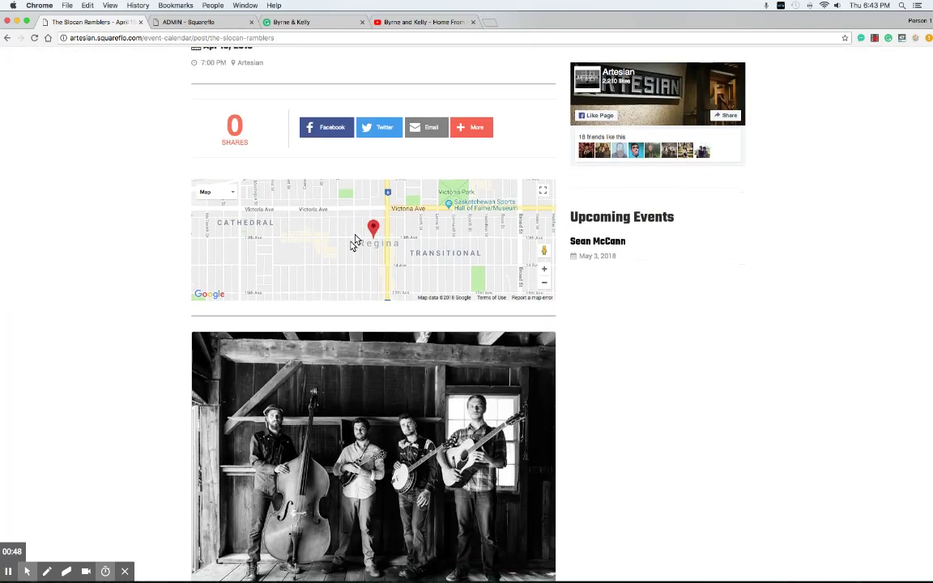
scroll(92, 214, "down", 5)
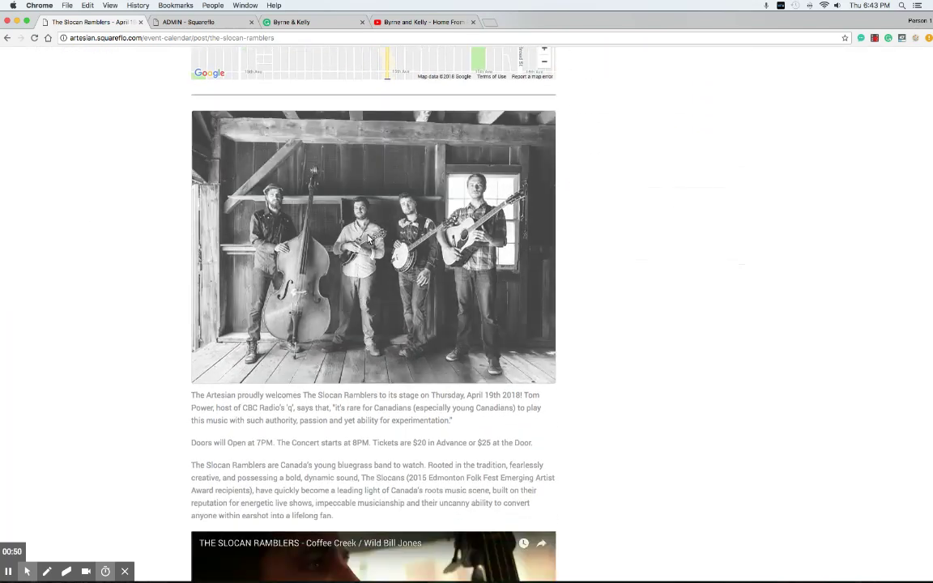
scroll(142, 171, "down", 3)
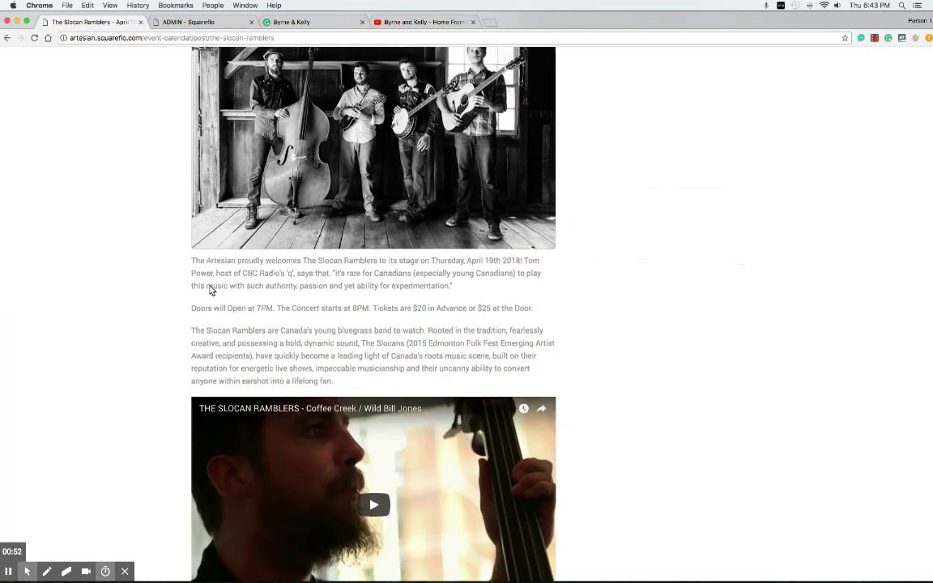
scroll(162, 313, "down", 8)
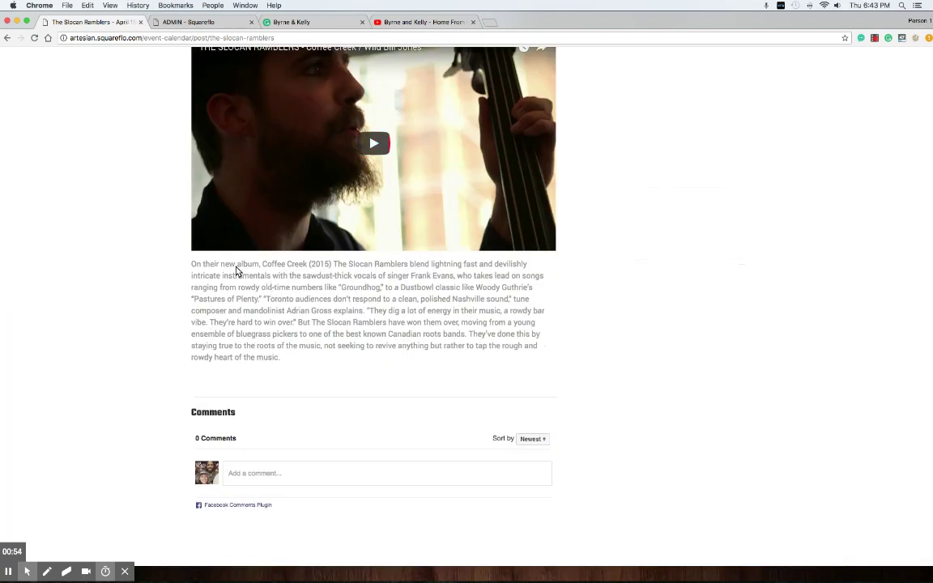
scroll(436, 399, "up", 15)
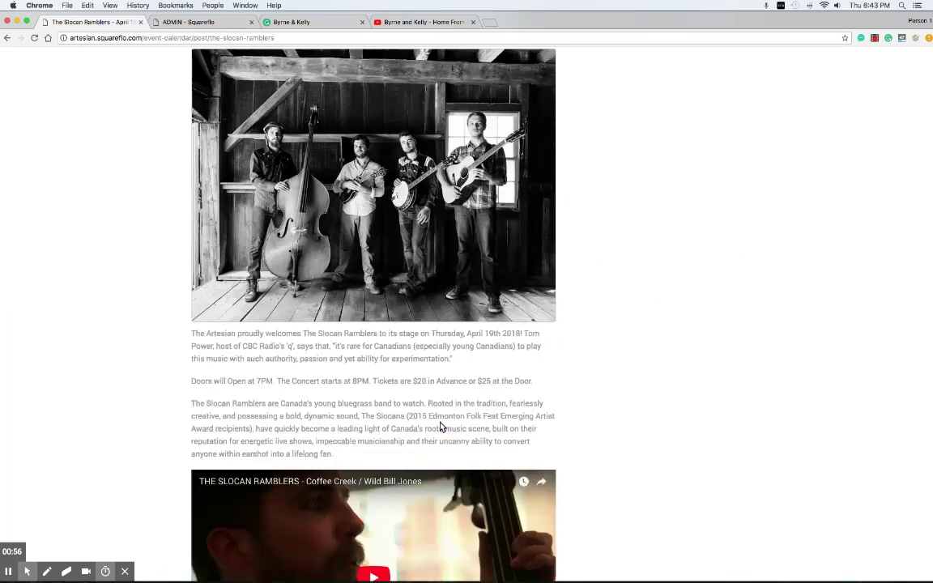
scroll(365, 258, "up", 5)
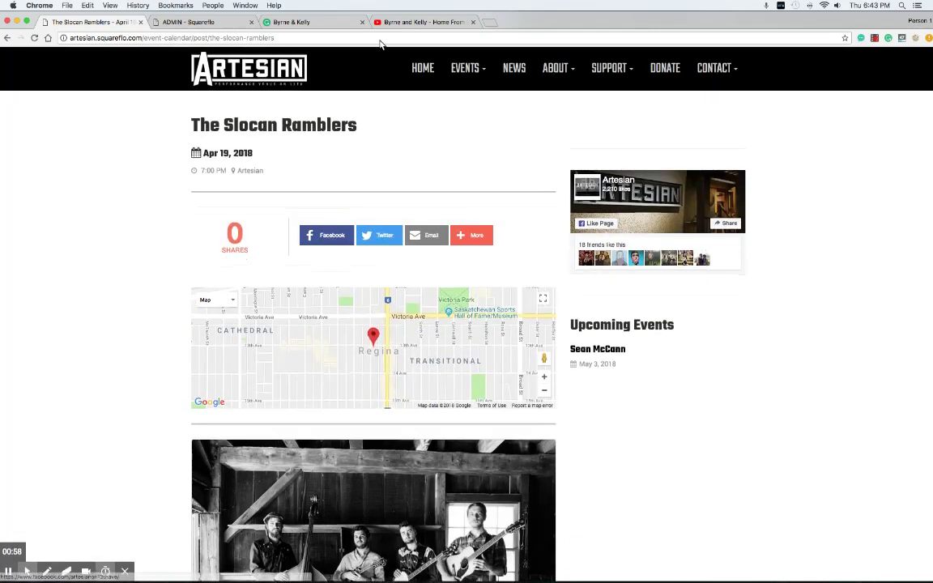
Switch to the Squareflo admin, check the Byrne & Kelly source document in Grammarly, and start a new event
left_click(231, 17)
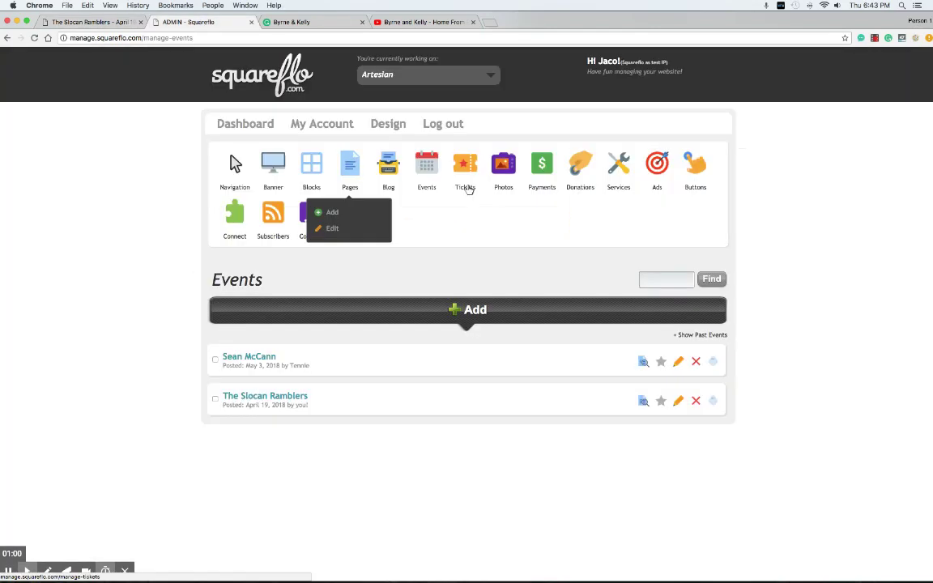
left_click(291, 22)
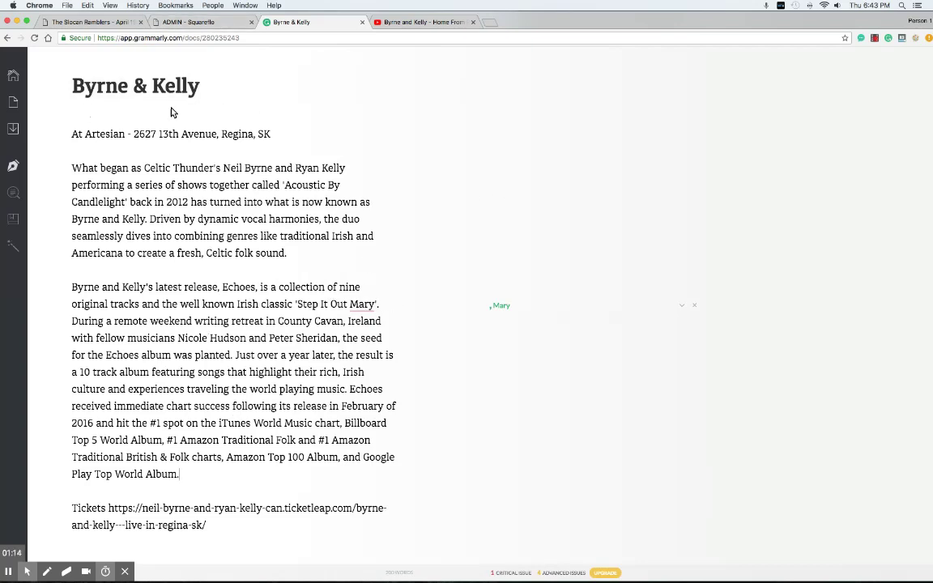
left_click(199, 23)
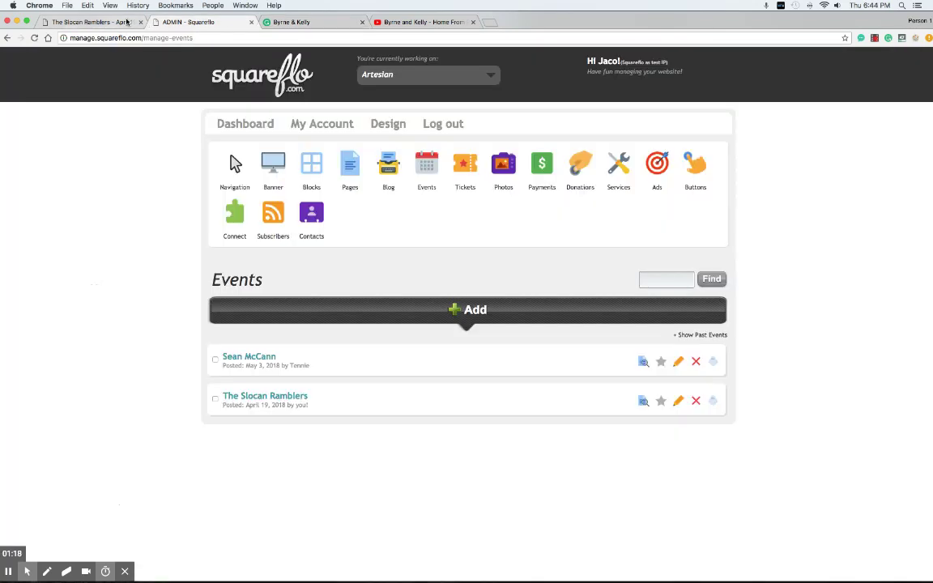
left_click(490, 312)
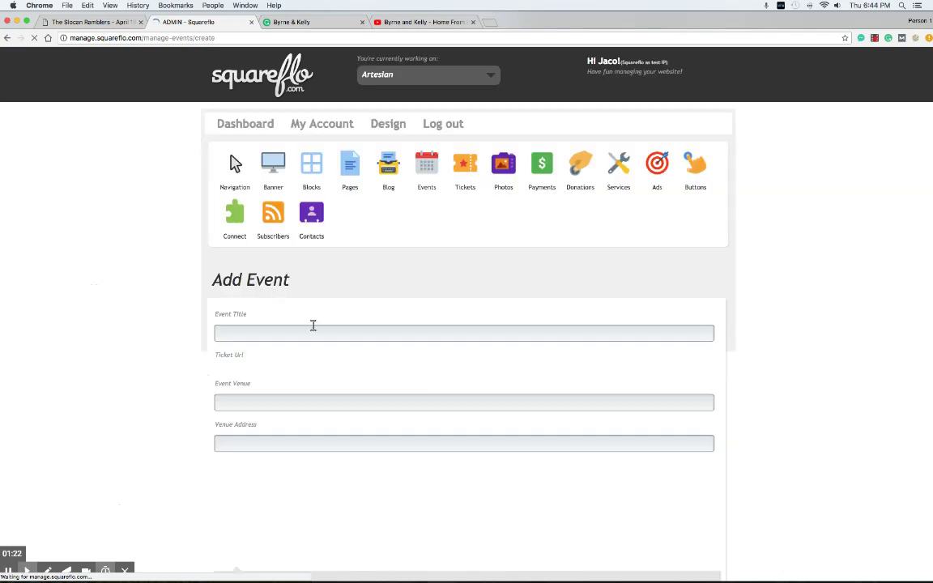
Copy the heading "Byrne & Kelly" from the Grammarly document into the new event's title
left_click(240, 333)
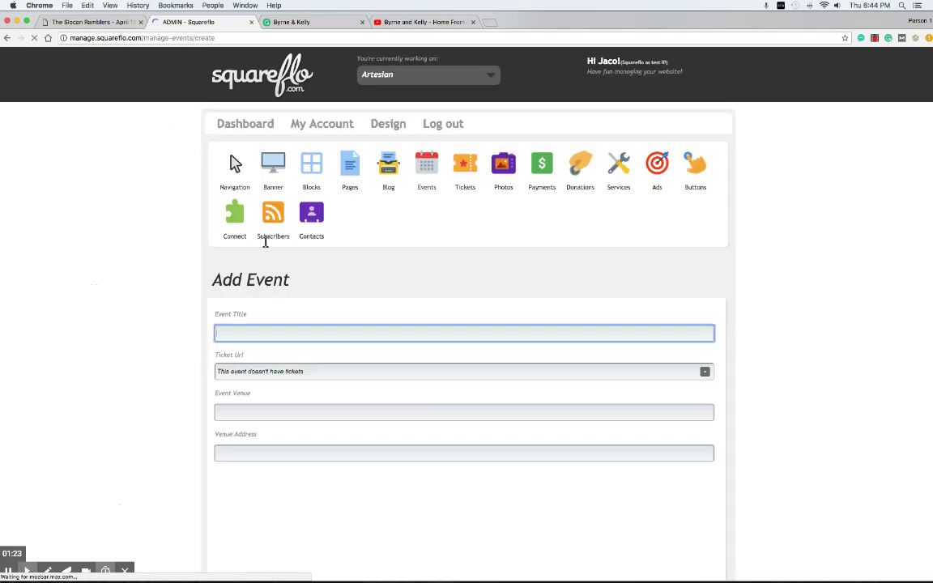
left_click(304, 23)
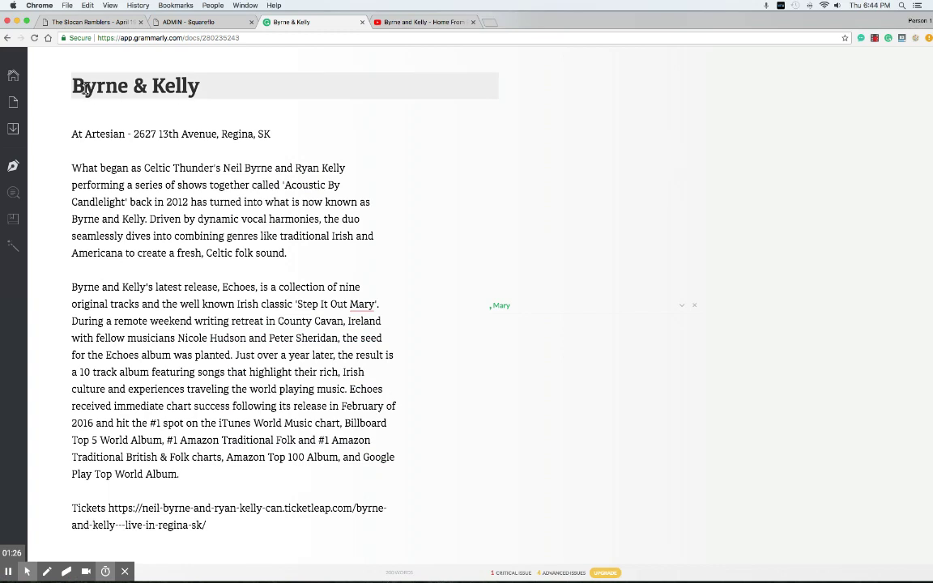
left_click_drag(69, 75, 249, 94)
key("super+c")
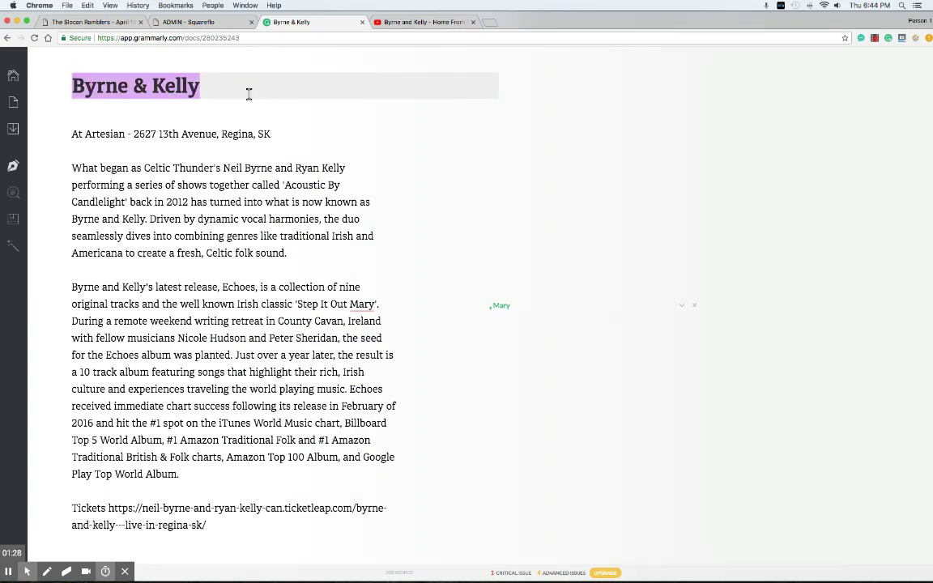
left_click(188, 22)
left_click(248, 325)
key("super+v")
left_click(305, 315)
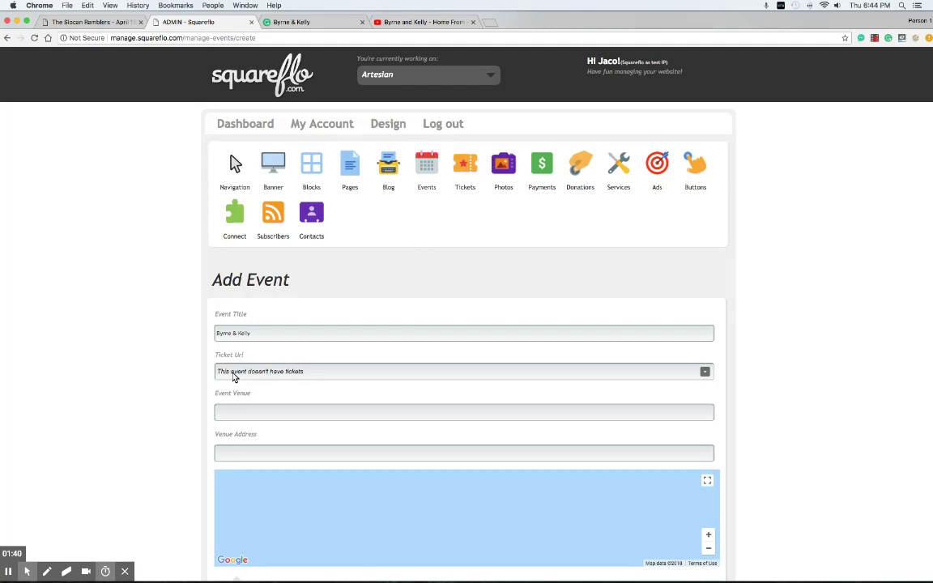
Set the event's ticket option to "Link to an external ticket site"
left_click(298, 377)
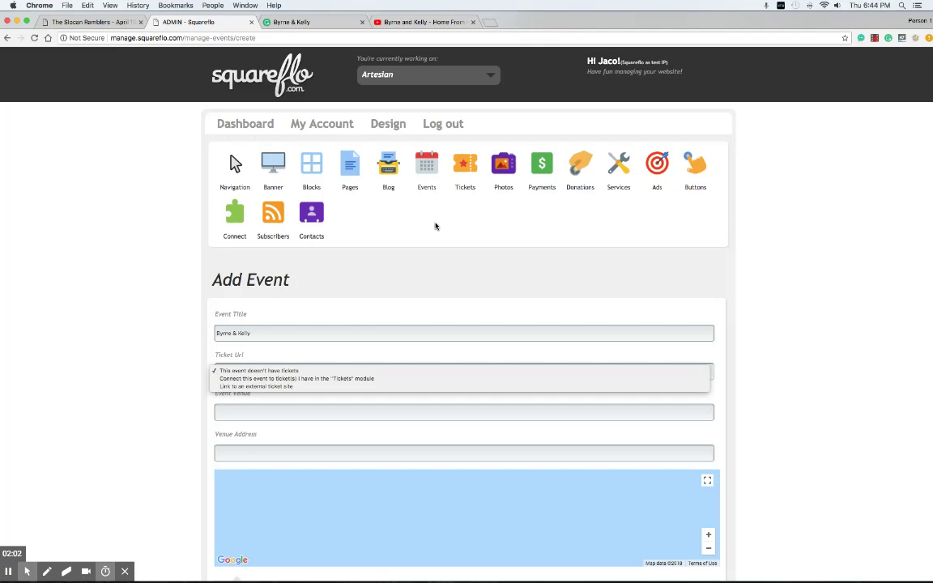
left_click(225, 387)
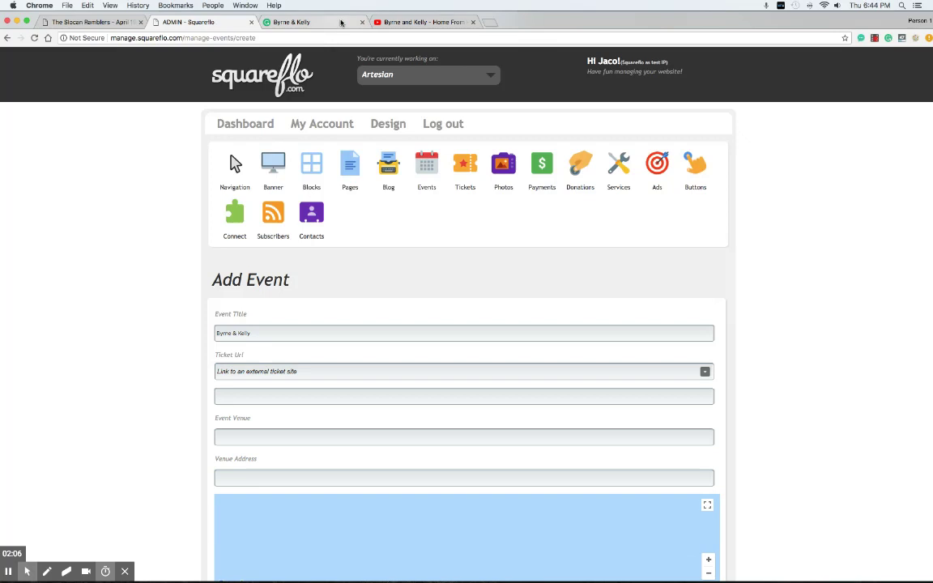
left_click(116, 24)
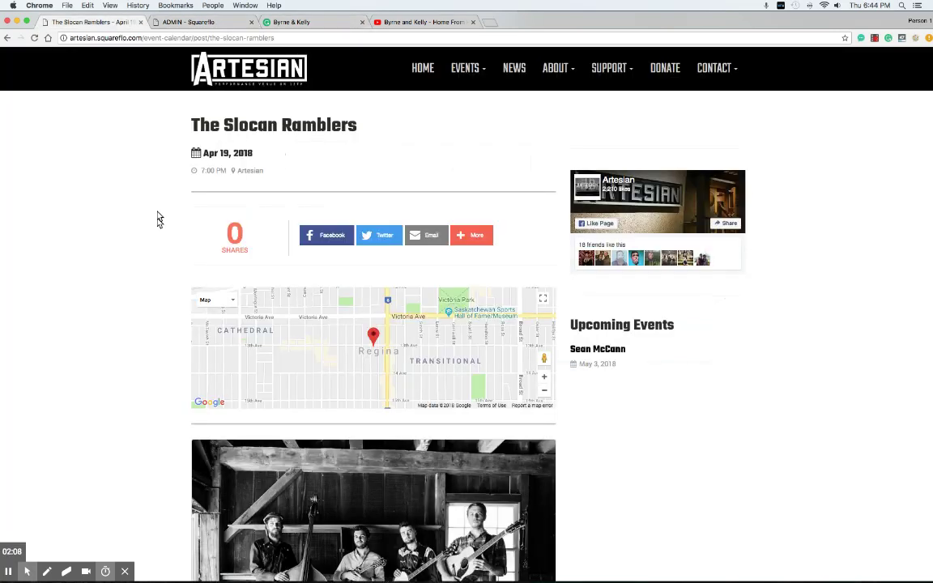
left_click(191, 23)
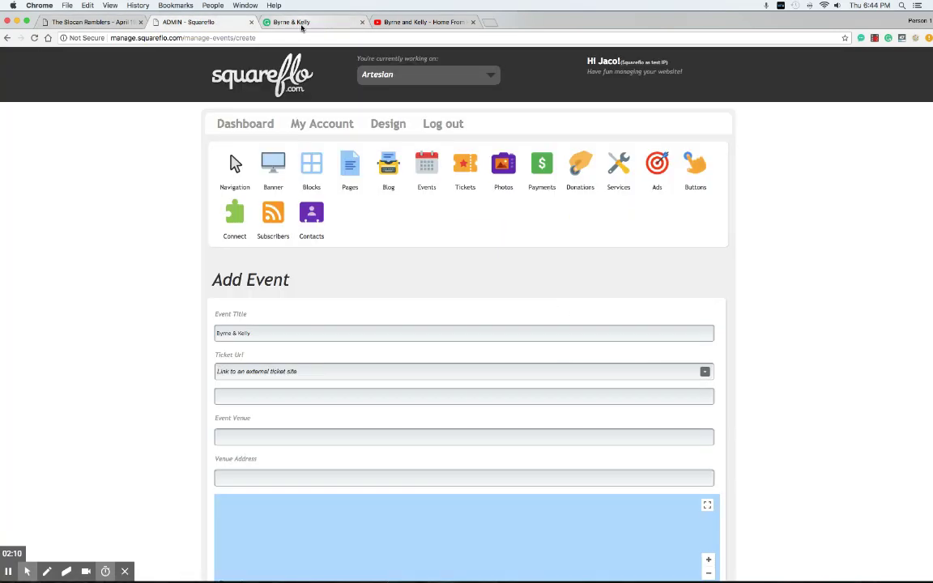
left_click(290, 23)
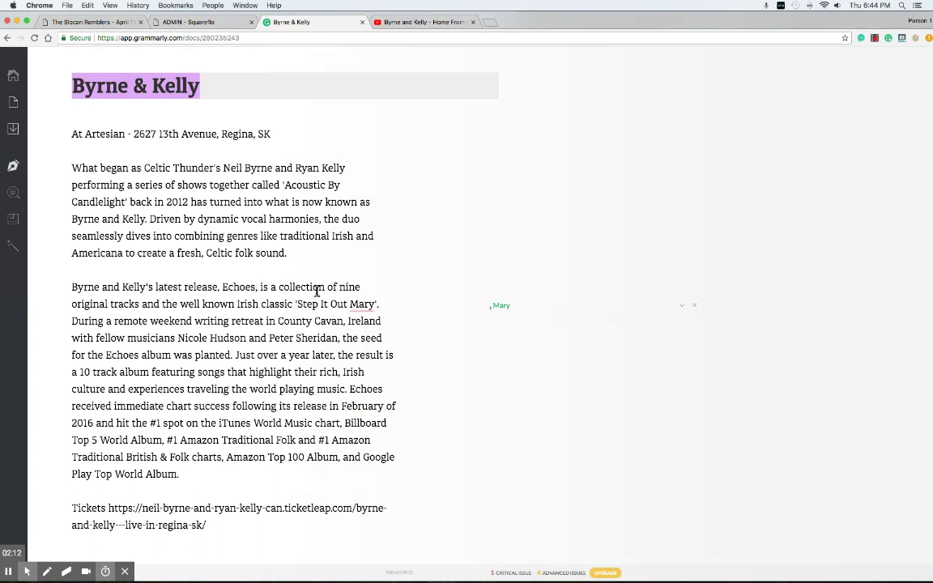
mouse_move(213, 527)
left_mouse_down()
mouse_move(70, 510)
mouse_move(224, 527)
left_mouse_up()
left_click(94, 512)
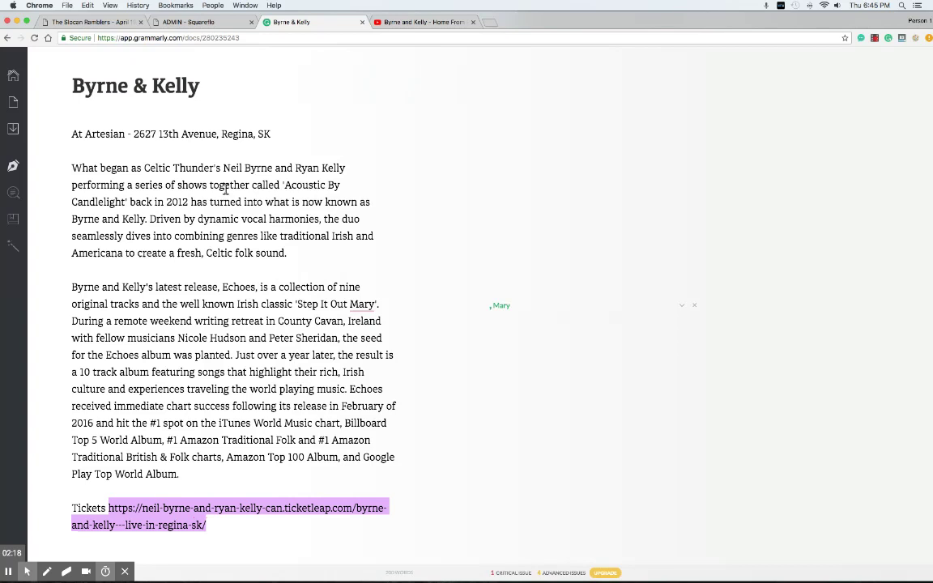
left_click(203, 23)
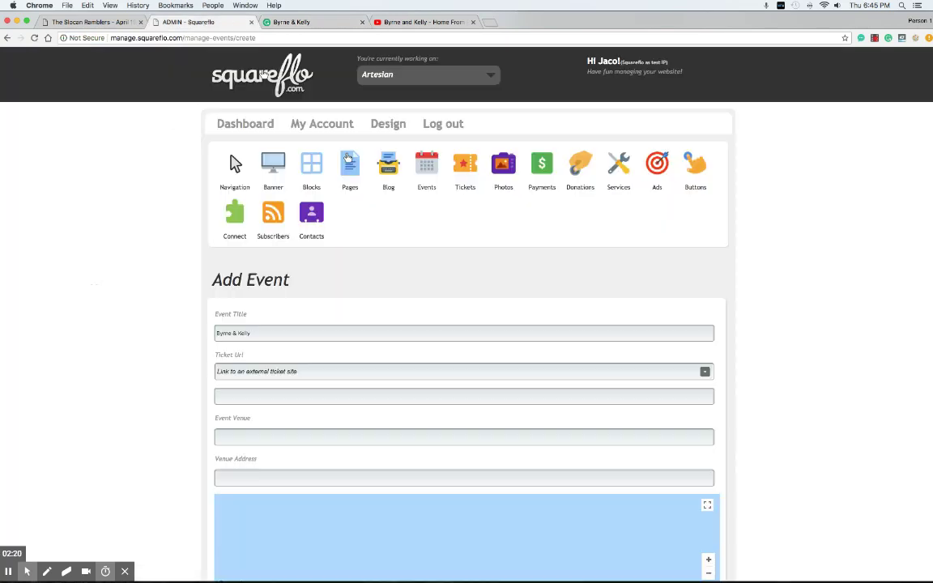
left_click(258, 397)
type("https://nell-byrne-and-ryan-kelly-can.ticketleap.com/byrne-and-kelly---live-in-regina-sk/")
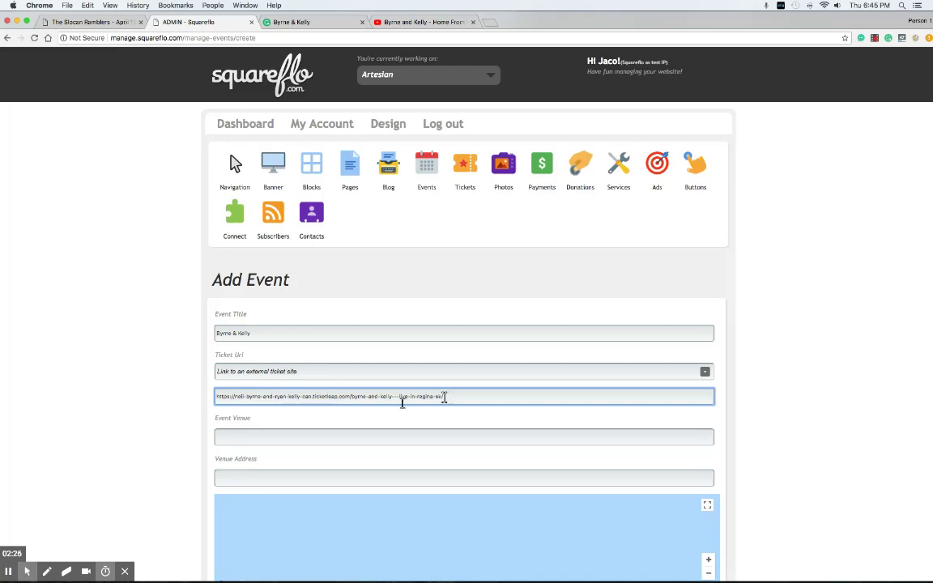
Set the event venue to Artesian using the suggested entry
left_click(261, 438)
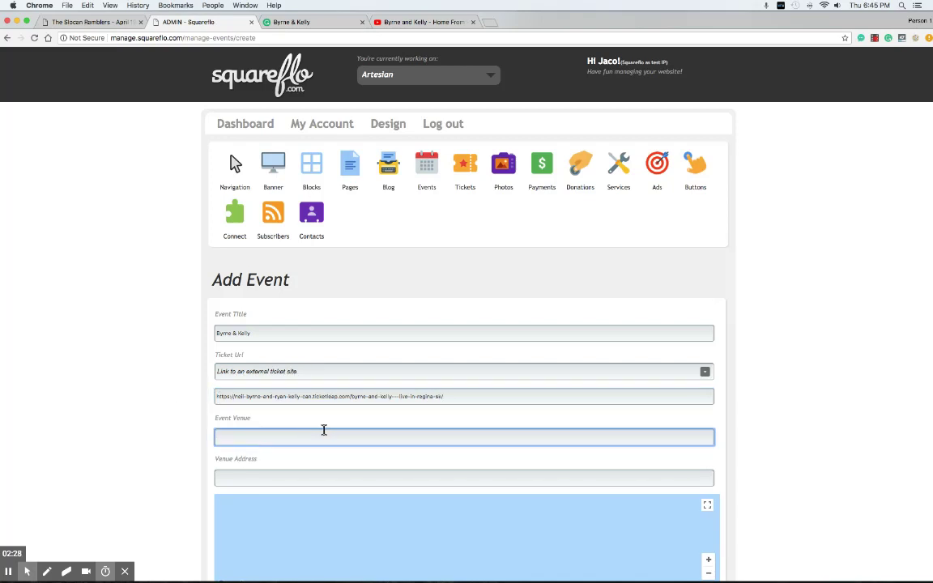
type("Art")
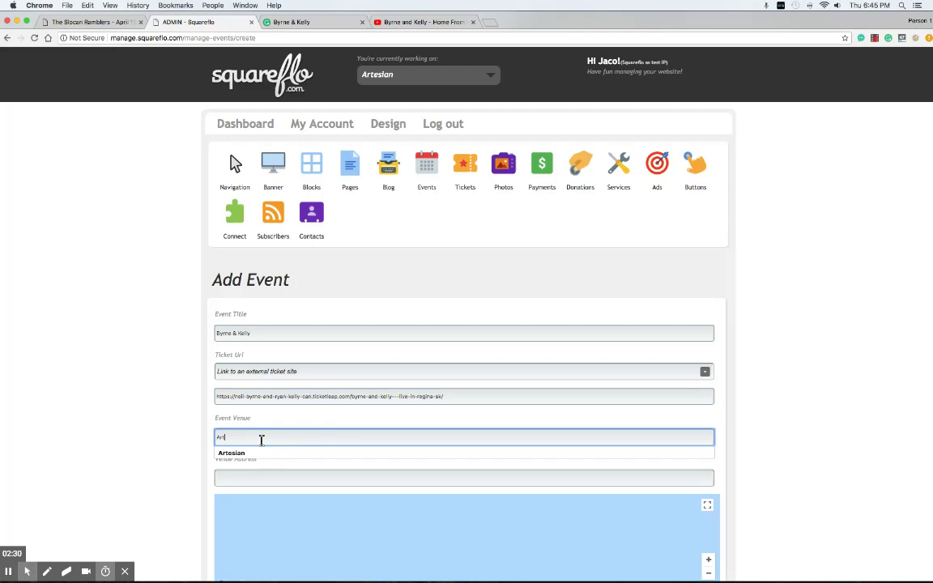
key("Down")
key("Return")
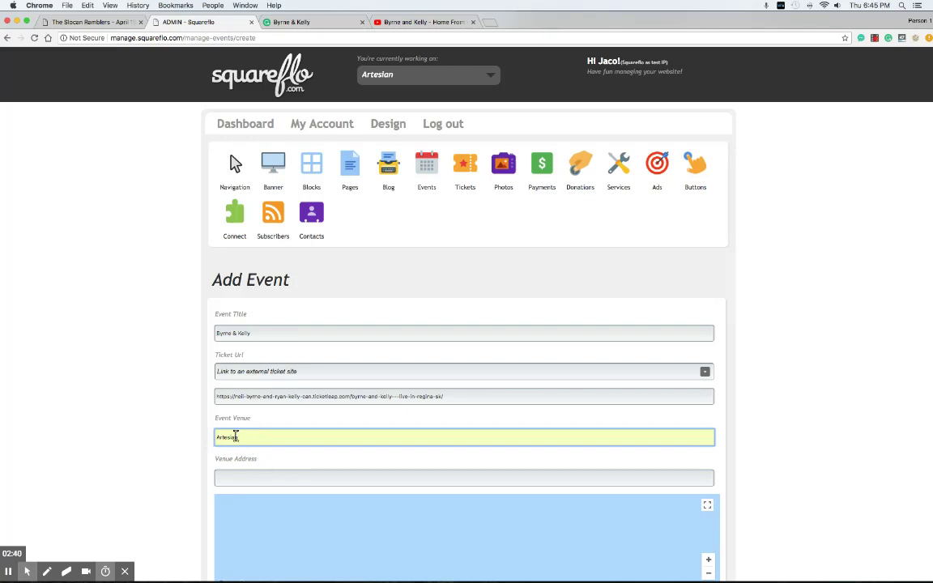
Fill in the venue's street address from the suggested entry and nudge the map marker slightly to the west
scroll(236, 439, "down", 2)
left_click(235, 407)
type("2627 13th Ave, Regina, SK")
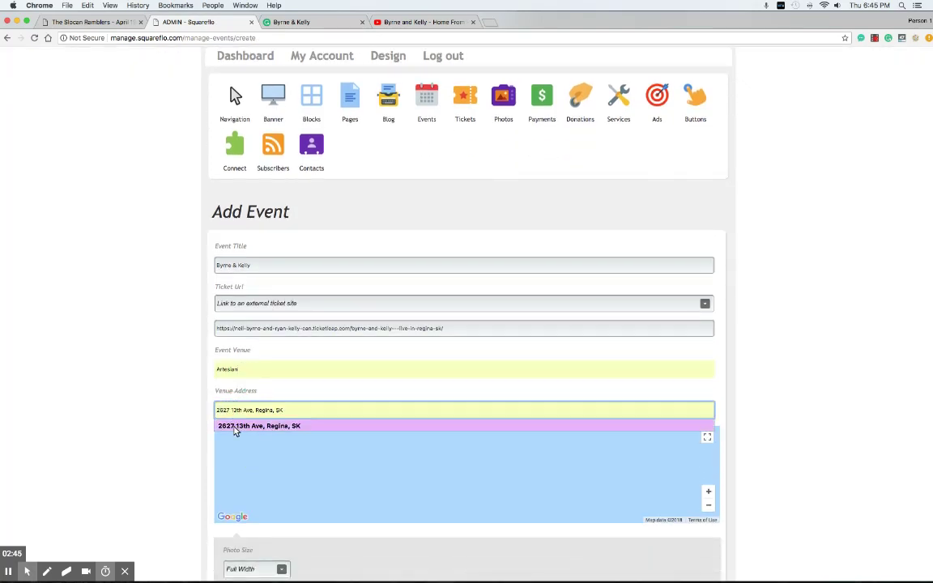
left_click(234, 427)
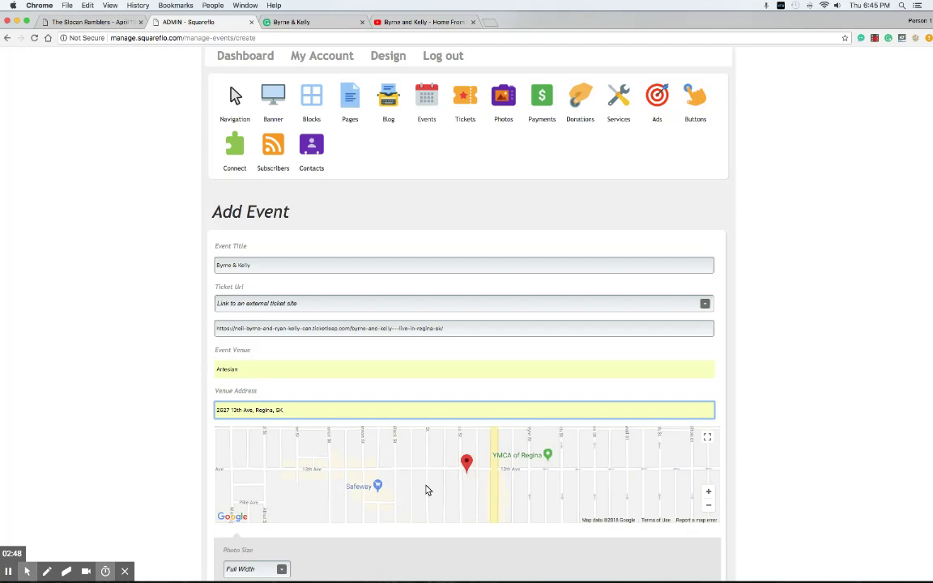
left_click(428, 477)
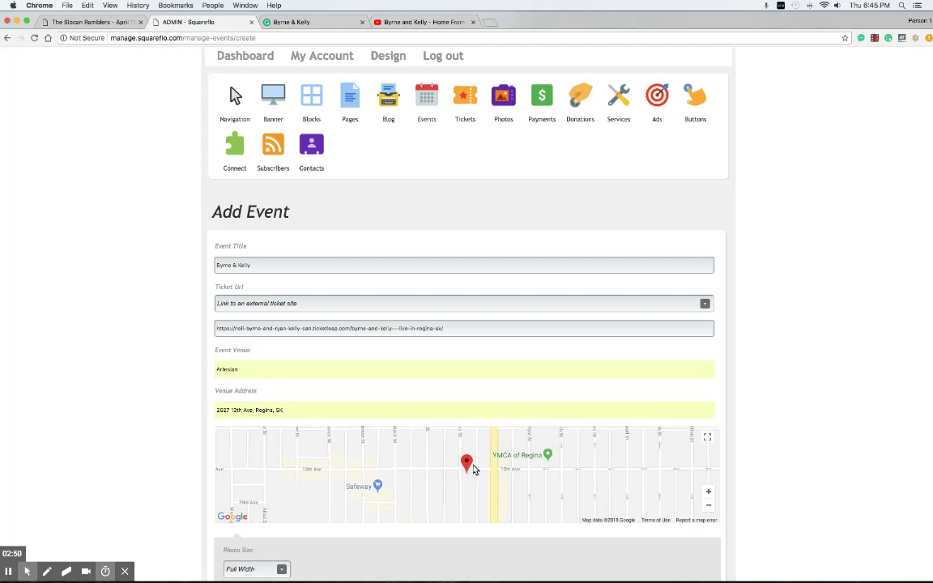
left_click_drag(467, 464, 463, 463)
scroll(162, 388, "down", 2)
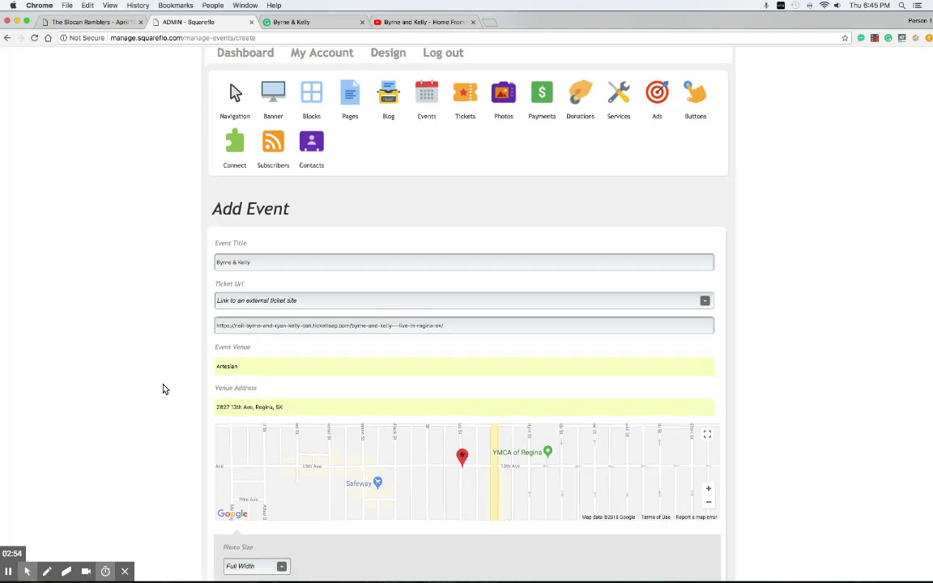
scroll(162, 388, "down", 5)
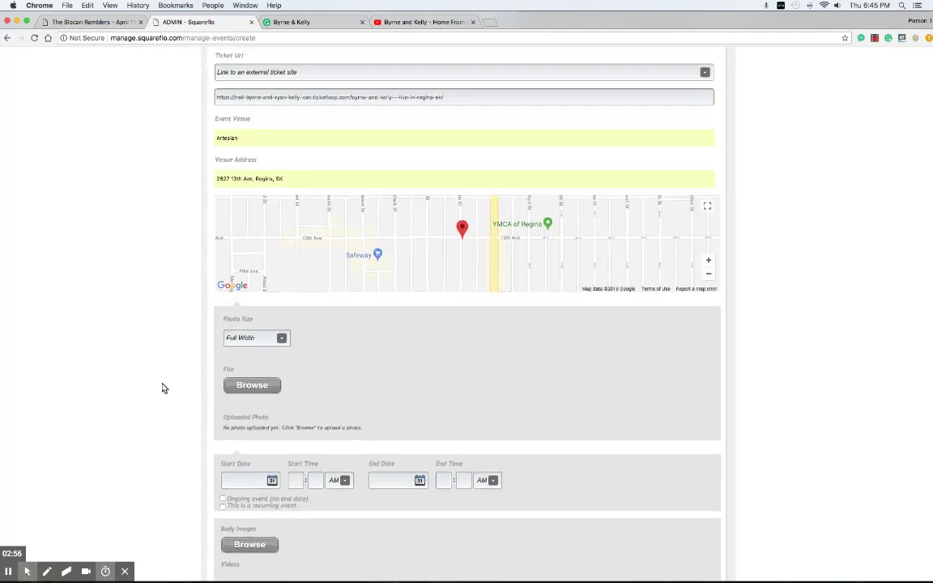
left_click(255, 384)
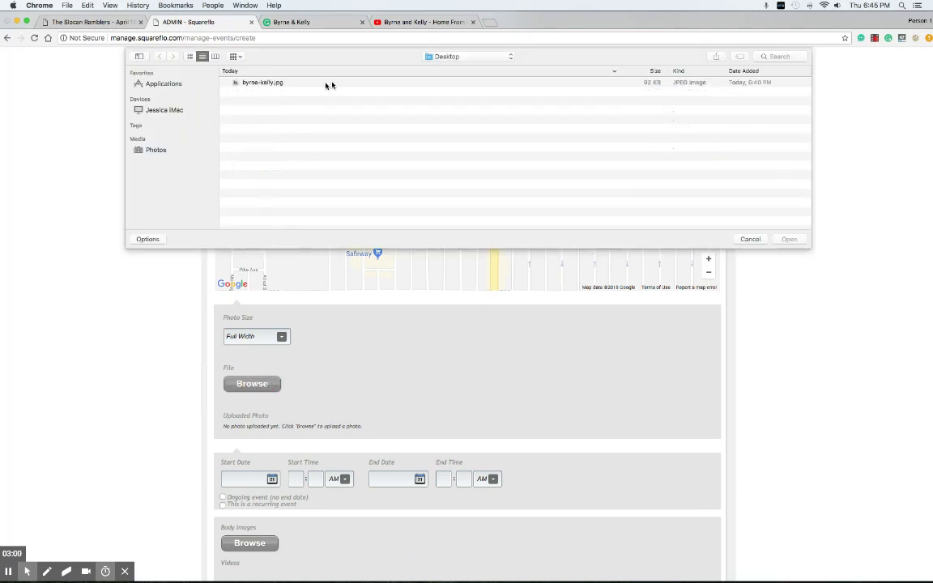
left_click(266, 85)
double_click(266, 84)
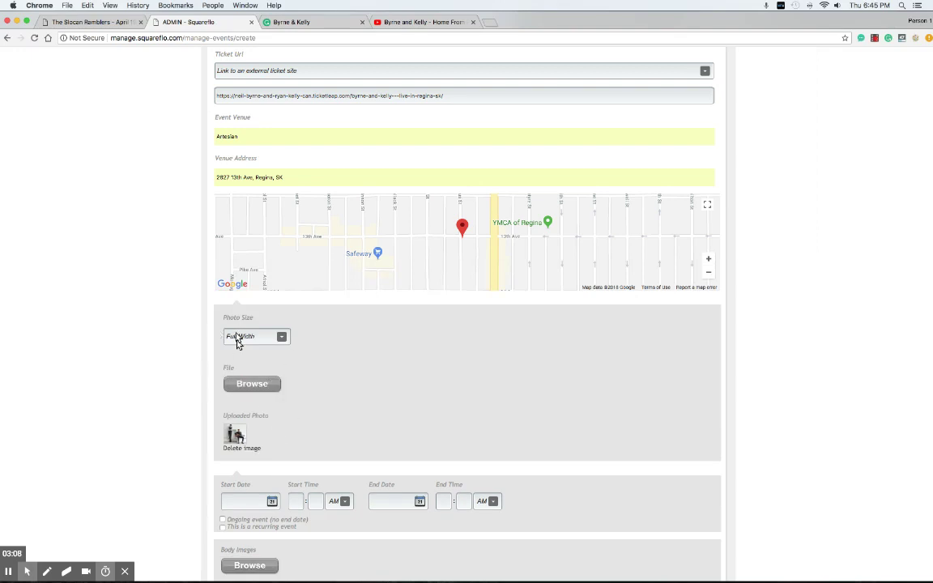
scroll(273, 435, "down", 1)
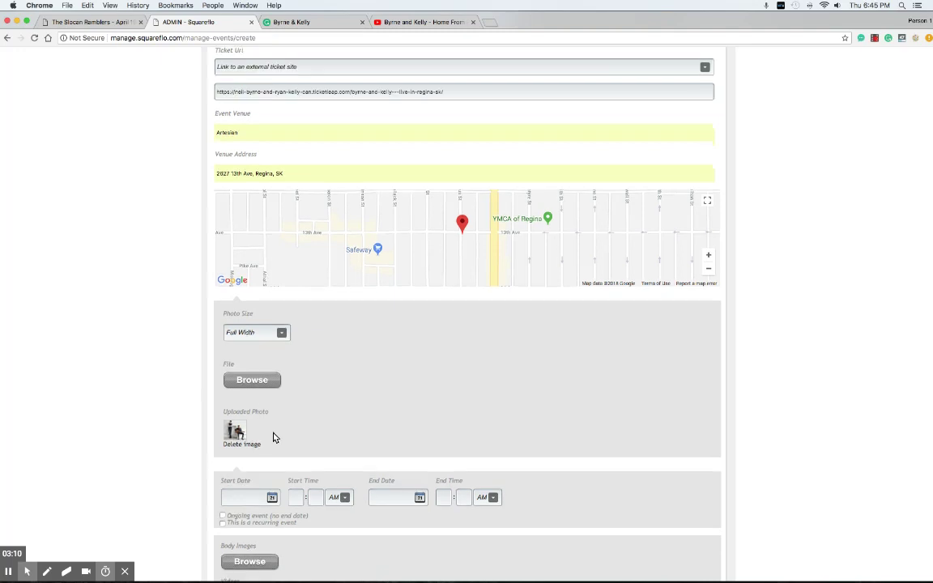
scroll(333, 369, "down", 1)
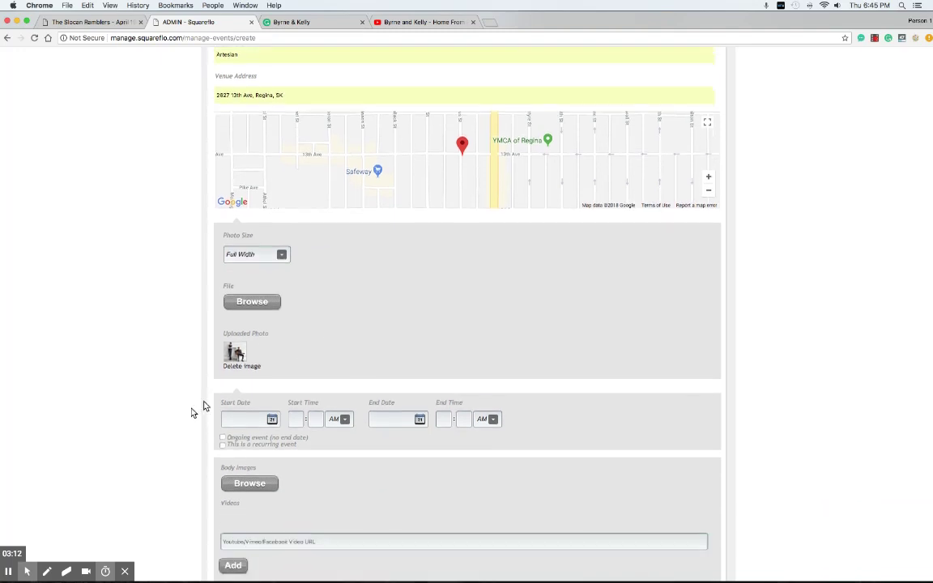
Check the Byrne & Kelly text in Grammarly and set the event's start date to Apr 14, 2018
left_click(281, 22)
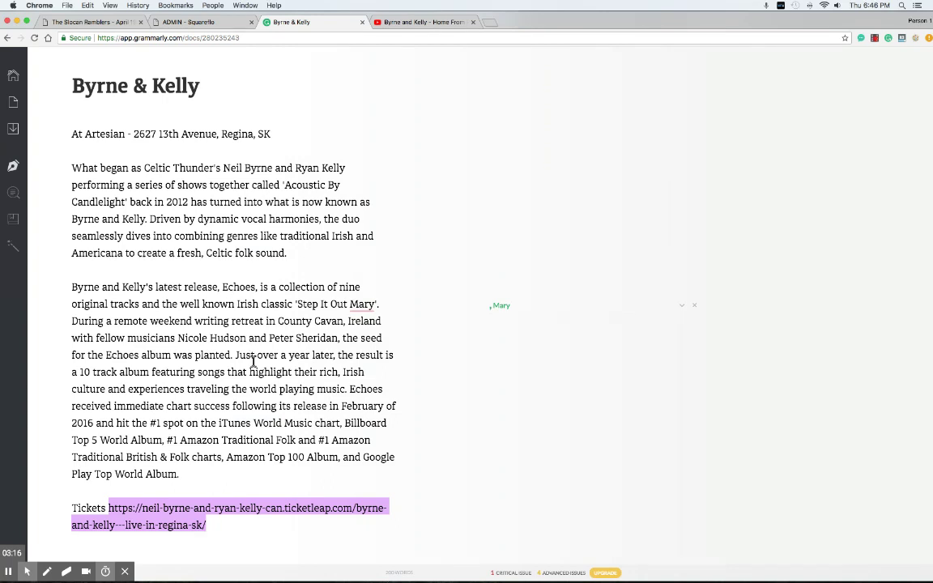
left_click(175, 22)
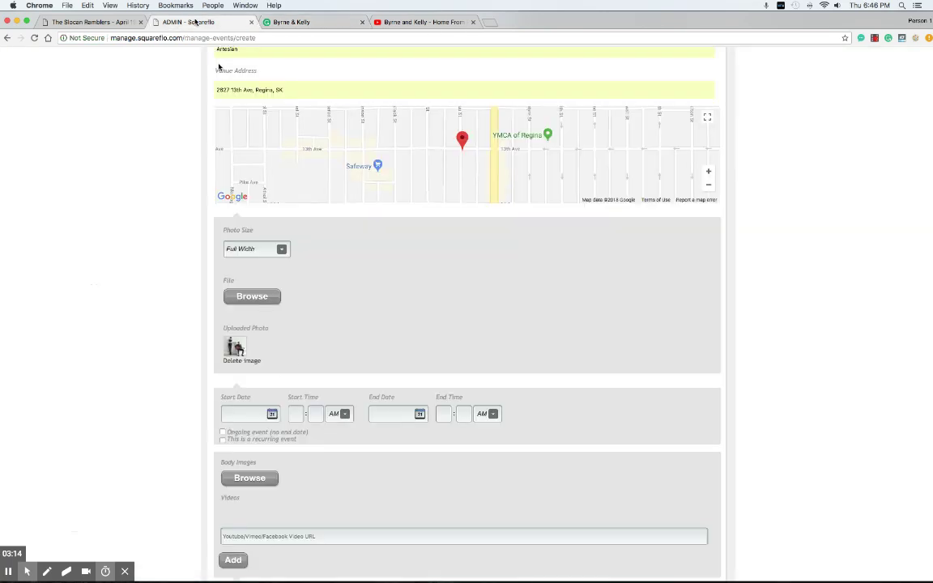
left_click(235, 415)
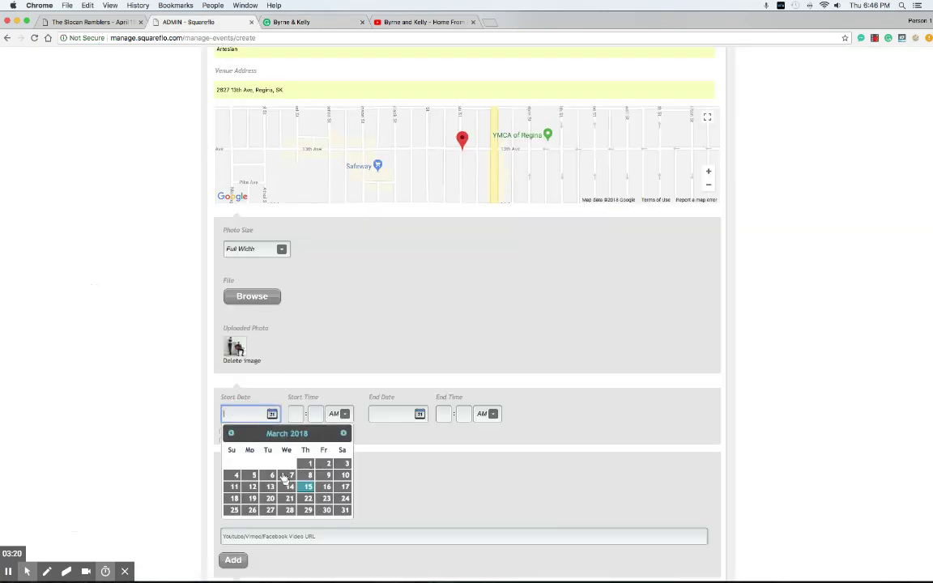
left_click(343, 435)
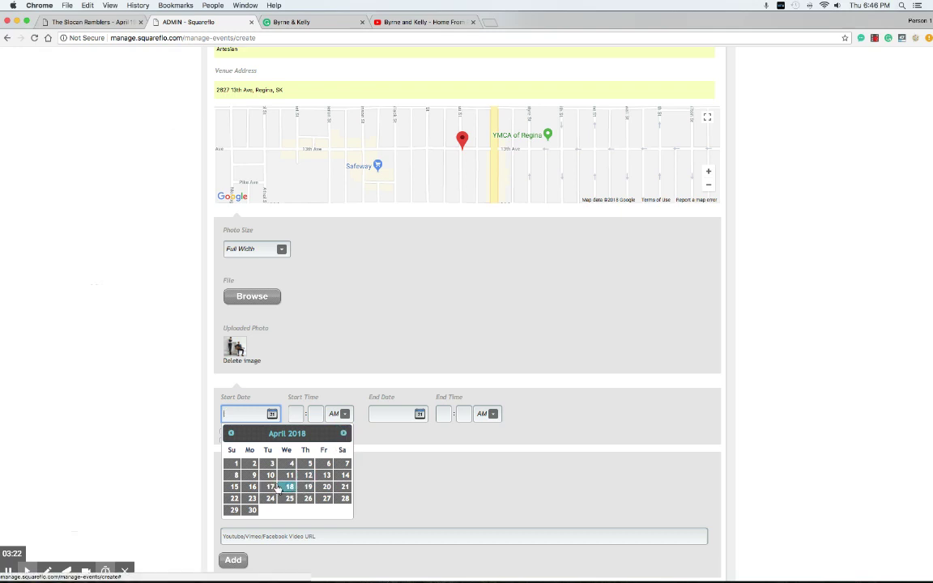
left_click(345, 474)
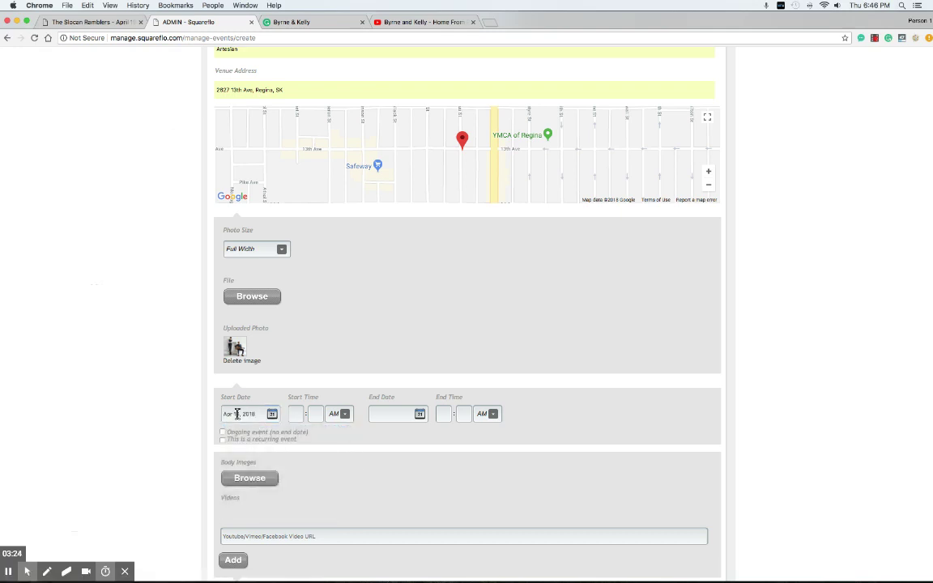
Set the event's start time to 9:00 PM
left_click(298, 413)
type("9")
left_click(315, 414)
type("00")
left_click(337, 416)
left_click(337, 427)
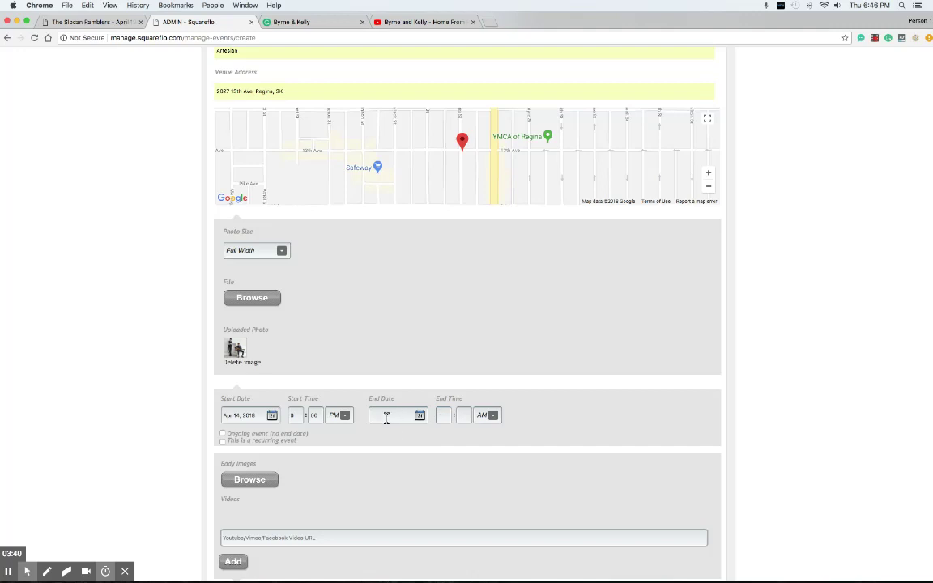
left_click(224, 441)
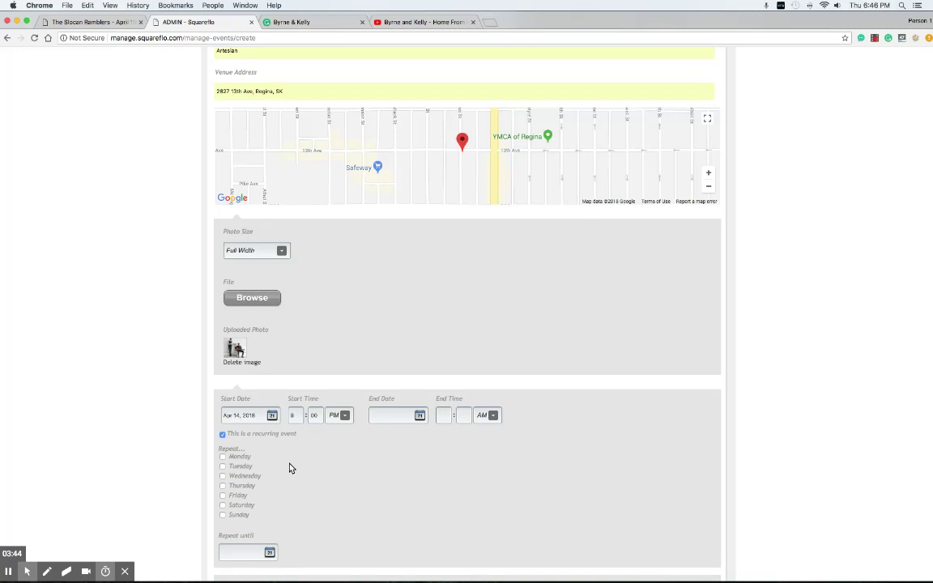
left_click(223, 467)
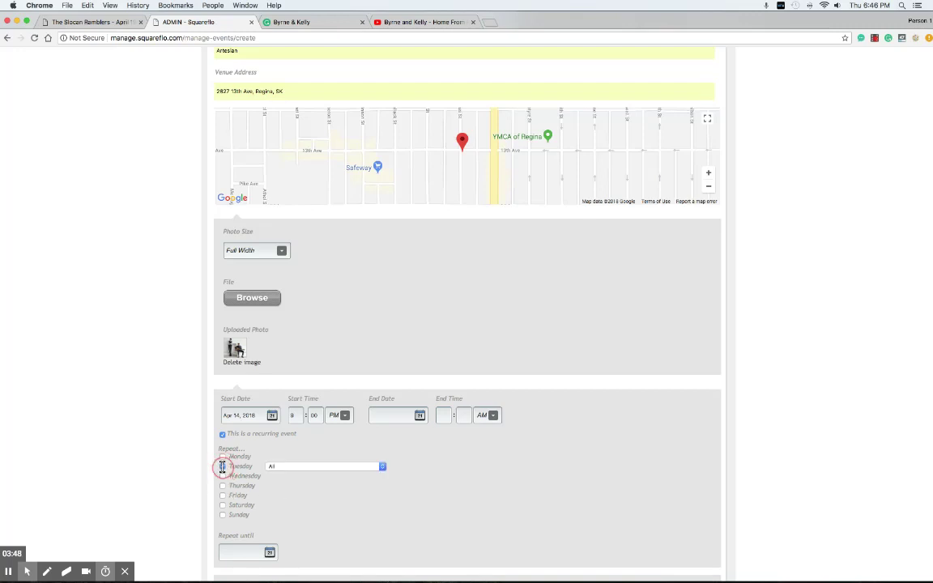
left_click(309, 473)
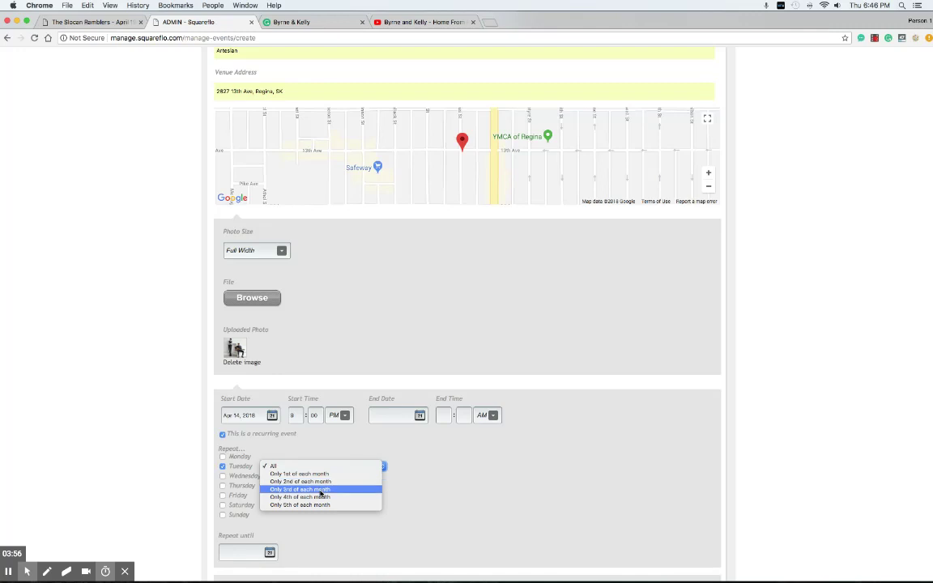
left_click(222, 435)
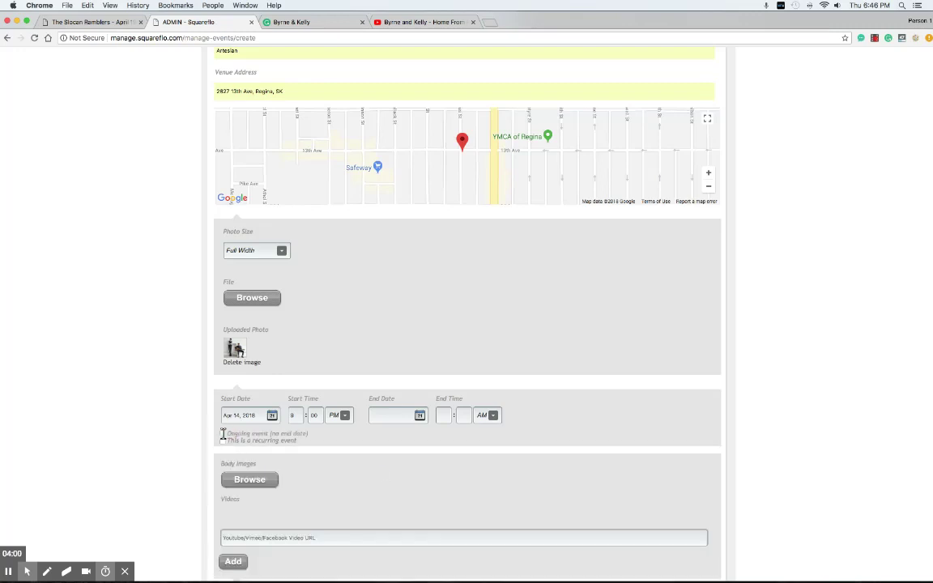
Copy the two descriptive paragraphs about Byrne & Kelly from the Grammarly document into the event description
scroll(171, 437, "down", 3)
scroll(168, 435, "down", 3)
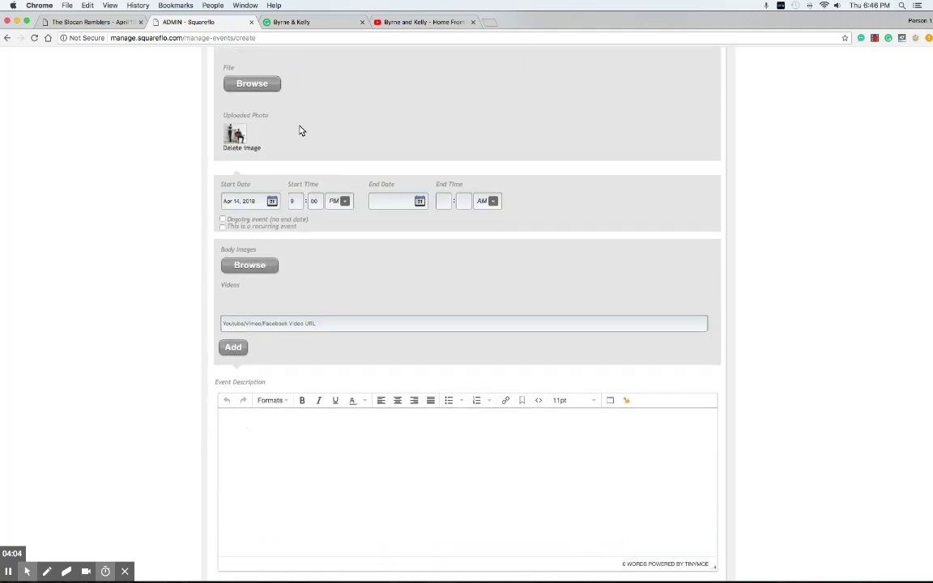
left_click(285, 23)
left_click_drag(73, 167, 254, 483)
key("super+c")
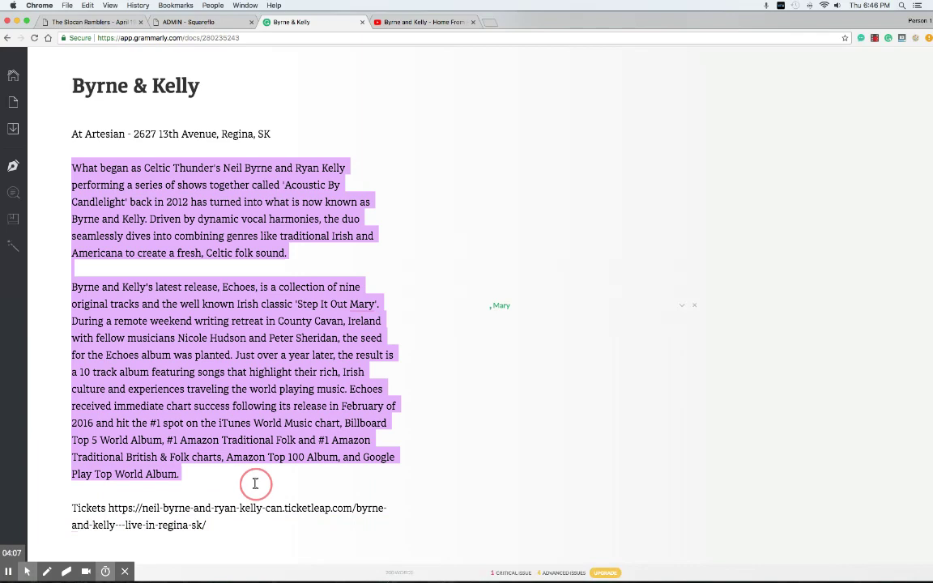
left_click(197, 23)
key("super+v")
scroll(146, 423, "down", 3)
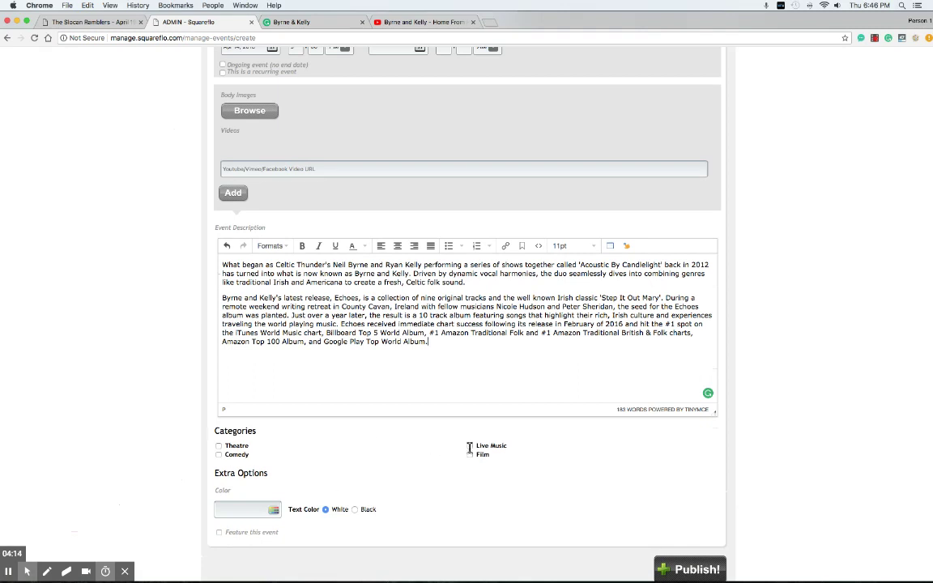
Assign the event to the Live Music category and choose a dark grey event color
left_click(470, 446)
left_click(248, 512)
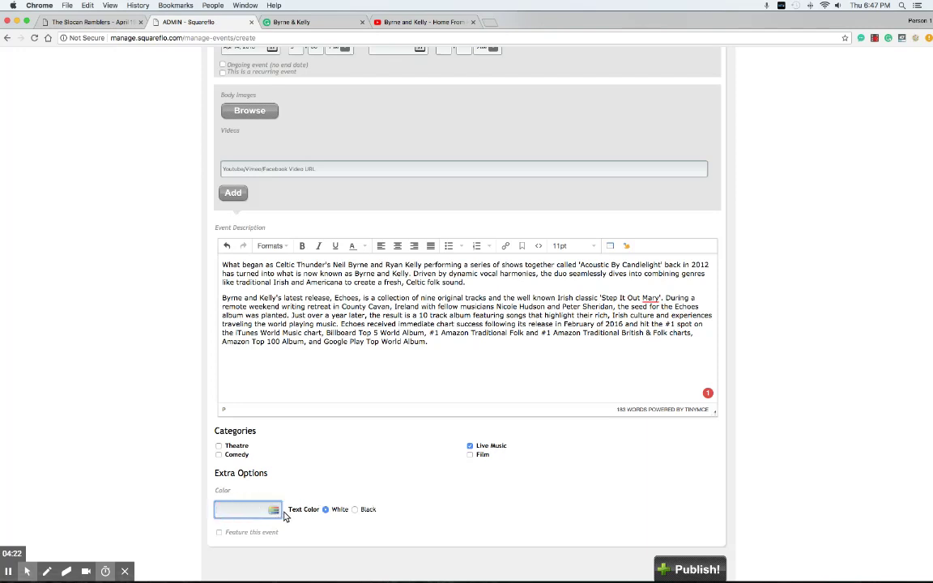
left_click(273, 510)
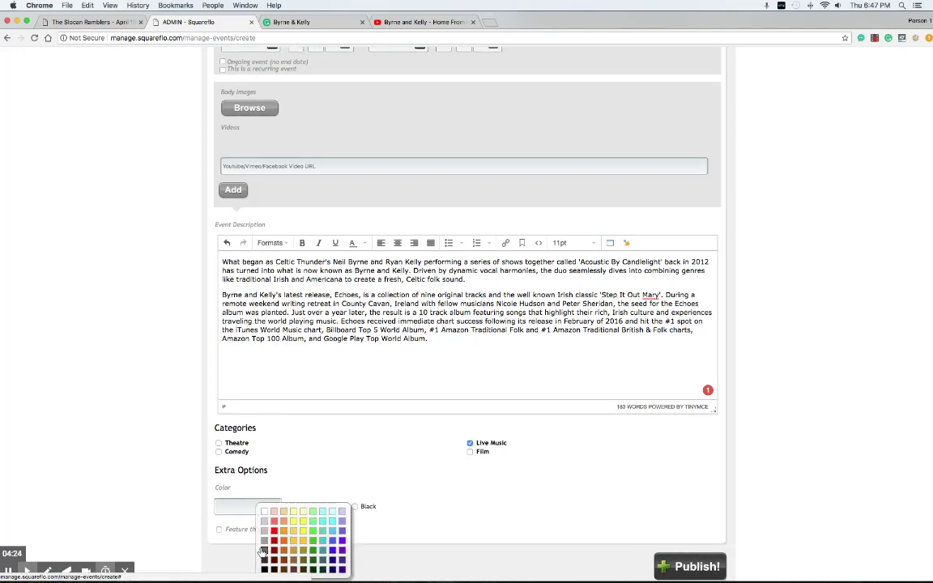
left_click(264, 560)
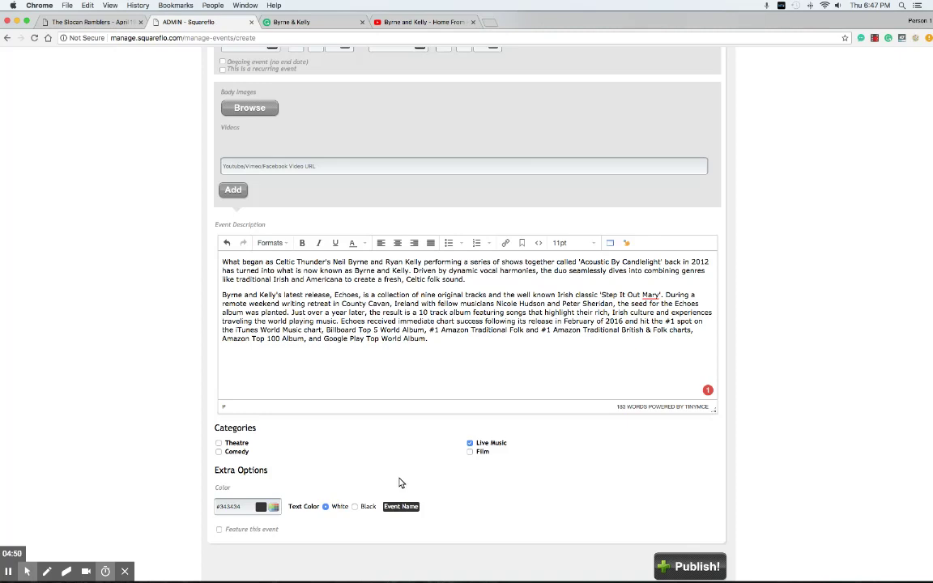
Publish the new Byrne & Kelly event
scroll(451, 480, "down", 3)
left_click(684, 463)
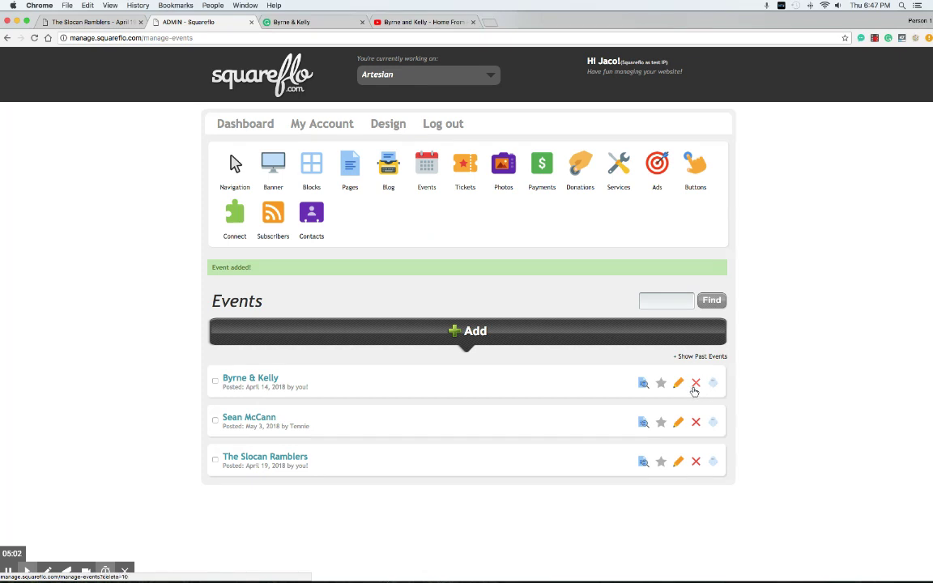
Switch the Byrne & Kelly event's featured star on and off again, and view its meta settings without saving
left_click(661, 386)
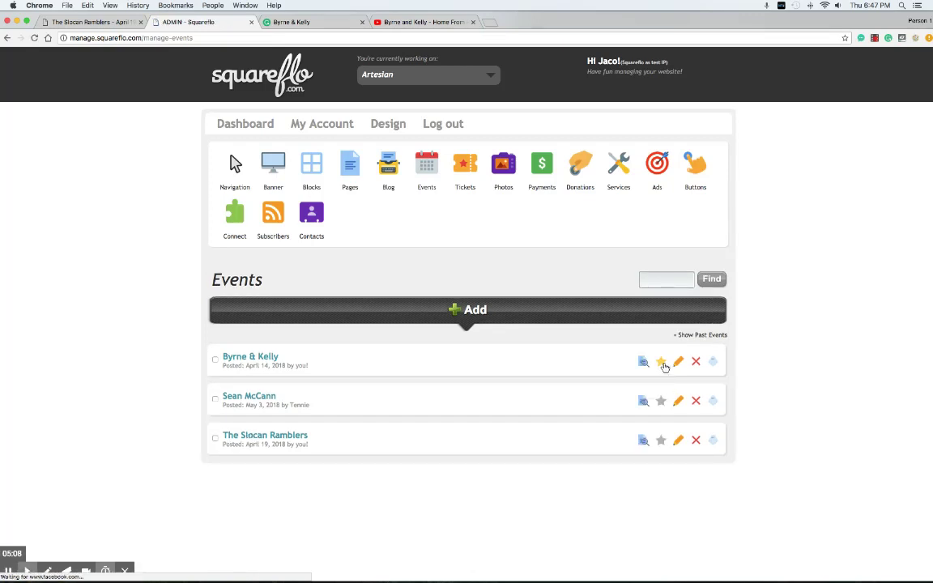
left_click(662, 363)
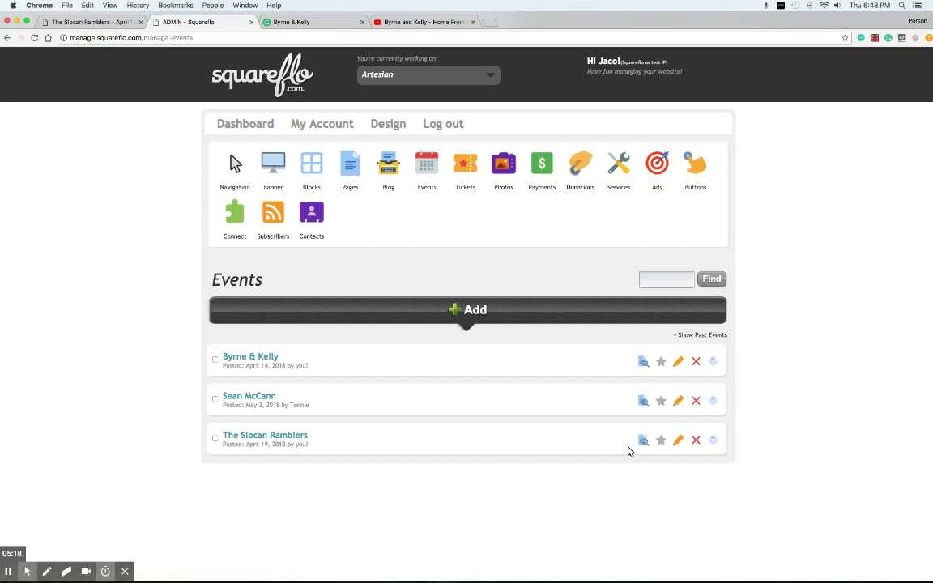
left_click(644, 361)
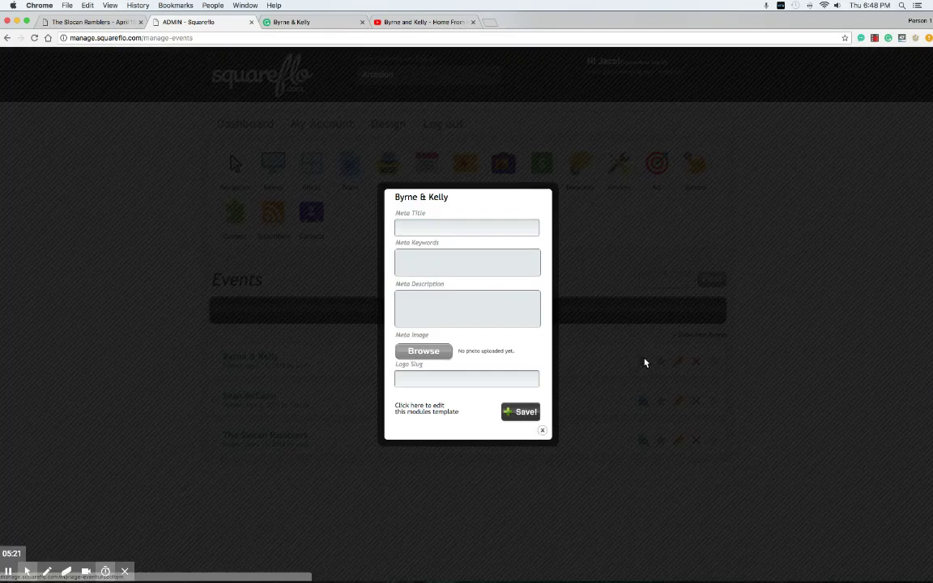
left_click(542, 432)
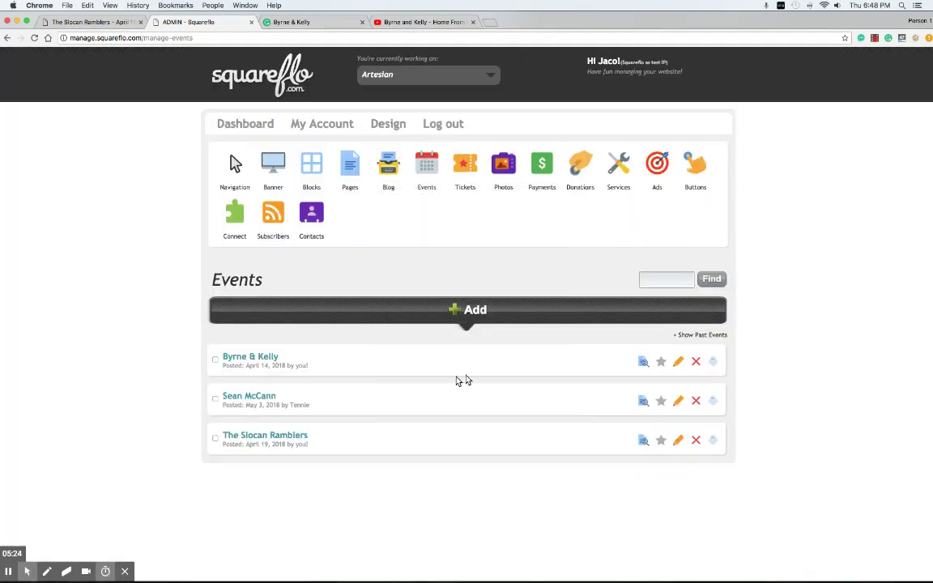
Open the list of all events on the public Artesian site and review the Byrne & Kelly event page
left_click(124, 25)
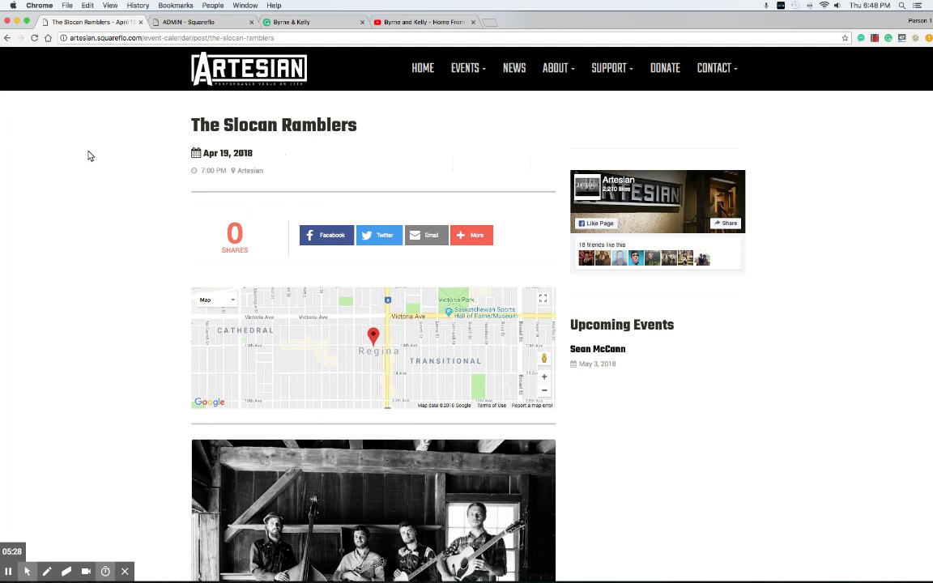
mouse_move(468, 68)
left_click(477, 98)
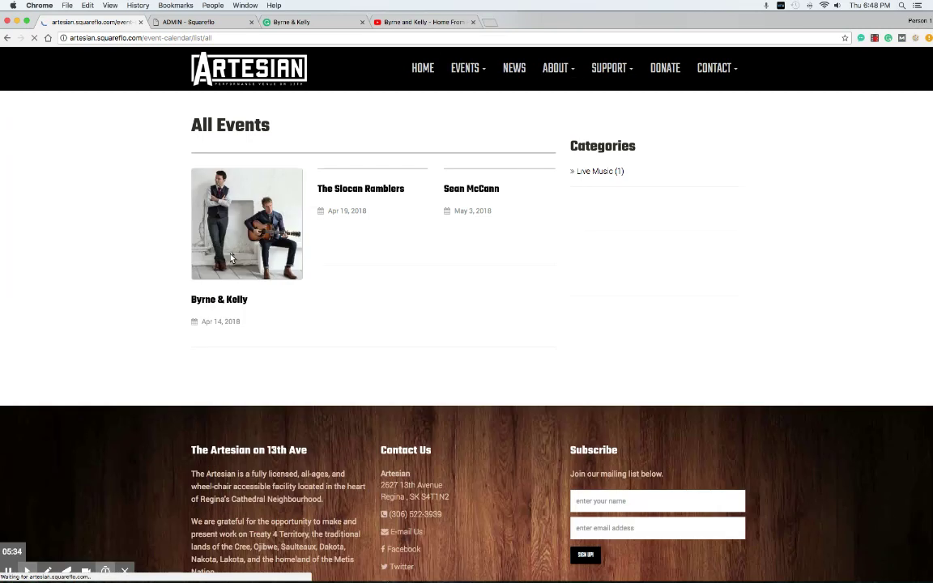
left_click(235, 234)
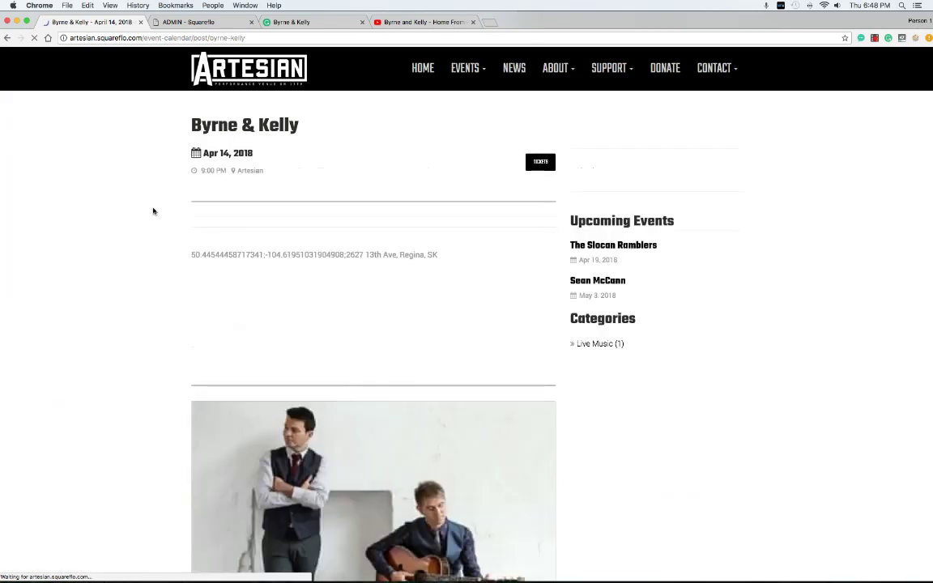
scroll(149, 205, "down", 6)
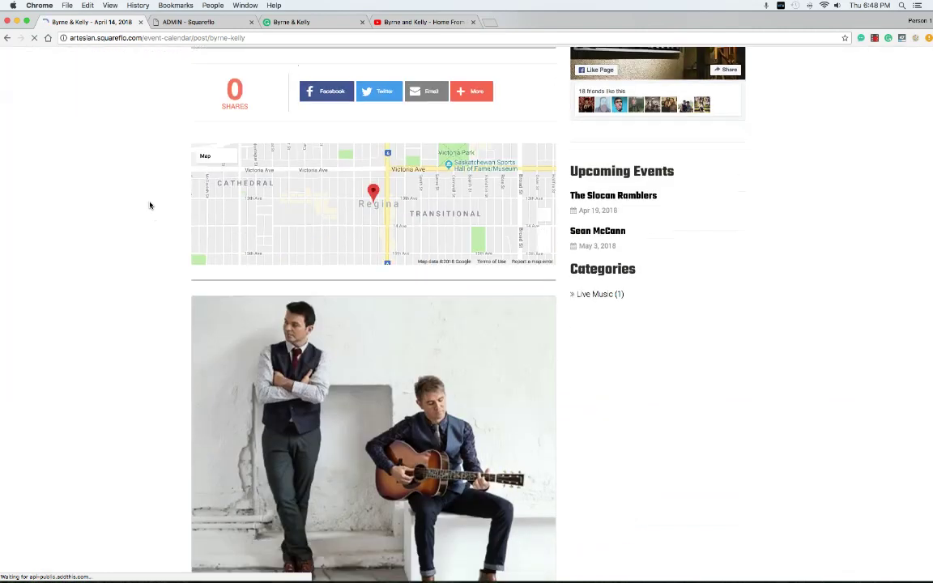
scroll(150, 206, "down", 3)
scroll(150, 205, "up", 8)
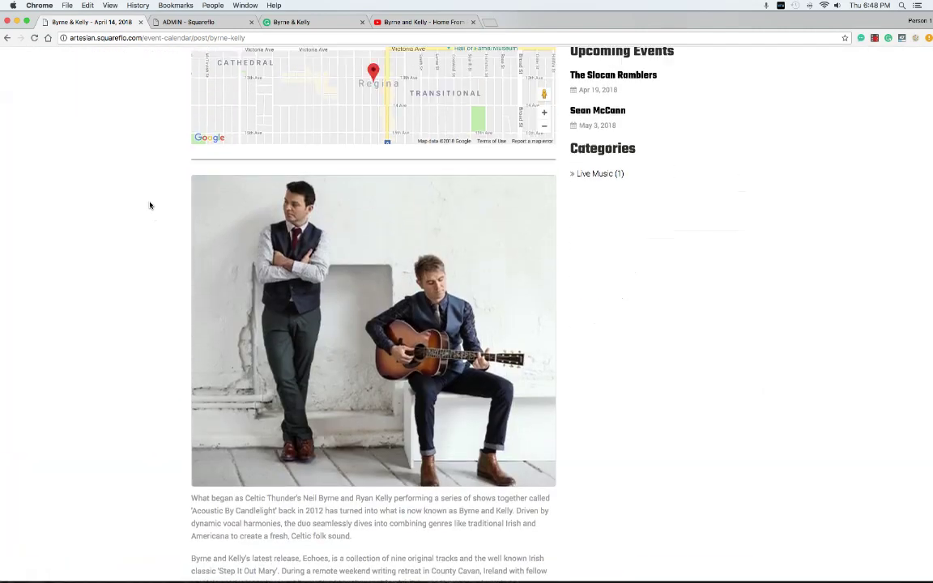
scroll(149, 206, "up", 2)
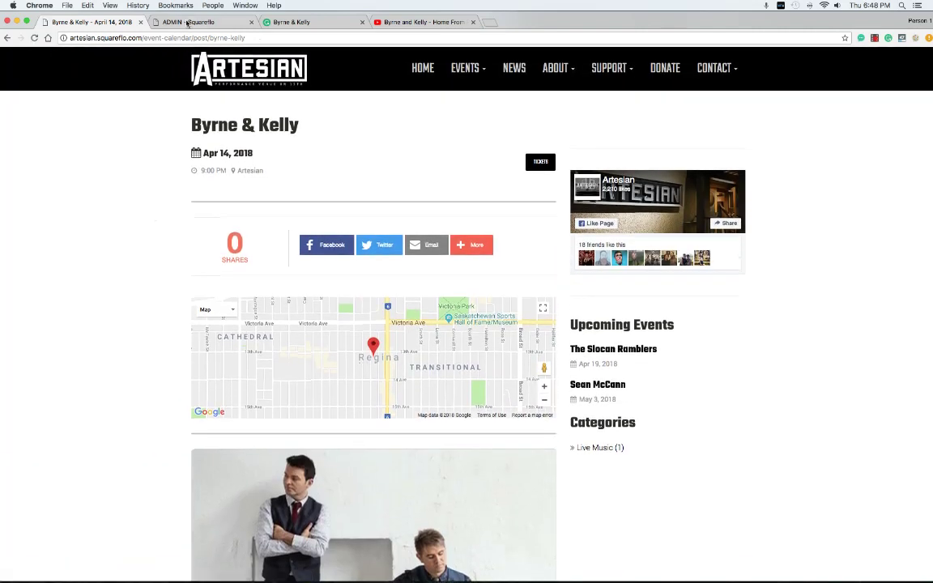
Open the Byrne & Kelly event for editing, and copy the link of the YouTube video "Byrne and Kelly - Home From Home Official Video"
left_click(207, 25)
left_click(679, 363)
left_click(381, 22)
left_click(375, 38)
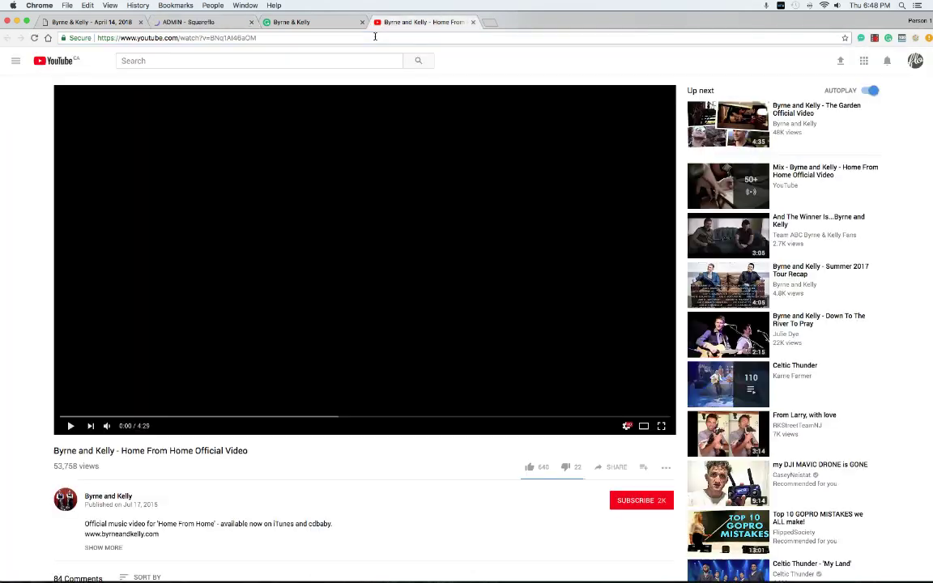
key("super+c")
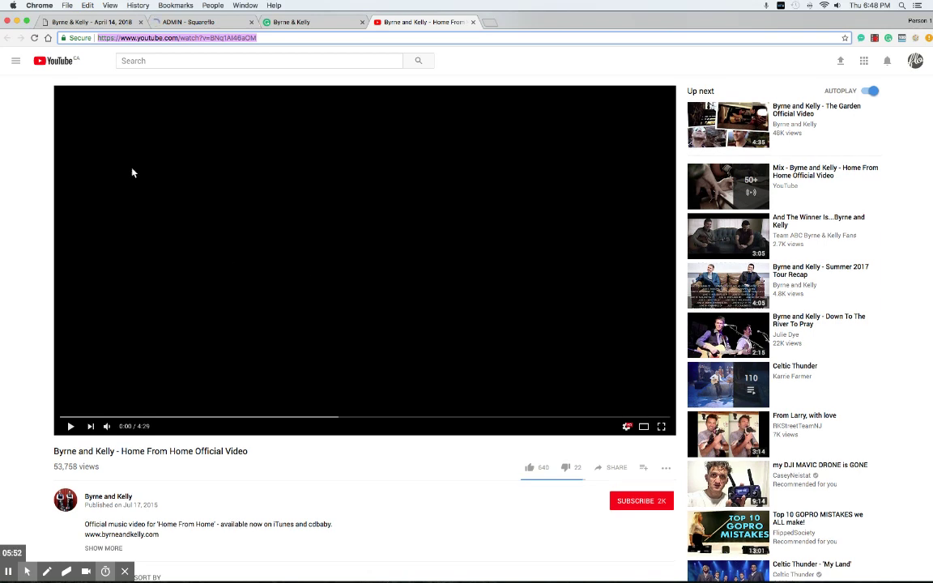
left_click(474, 22)
Reopen the Byrne & Kelly event from the Squareflo events list and add the copied YouTube link to its videos
left_click(188, 22)
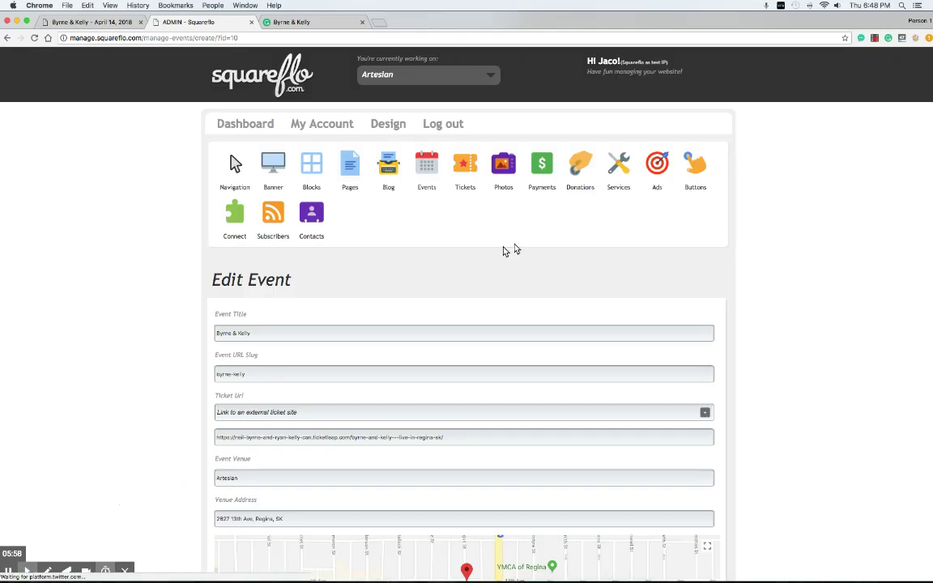
left_click(432, 178)
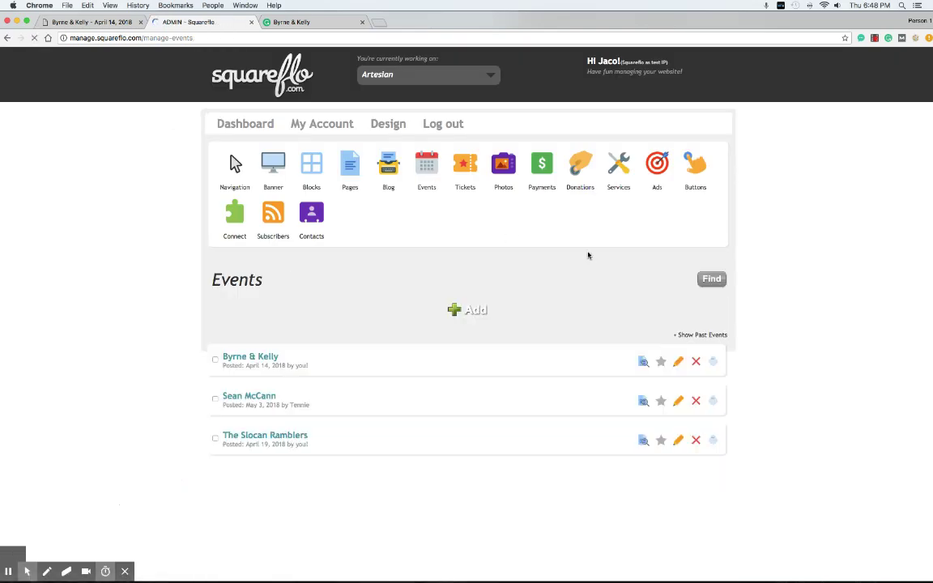
left_click(680, 362)
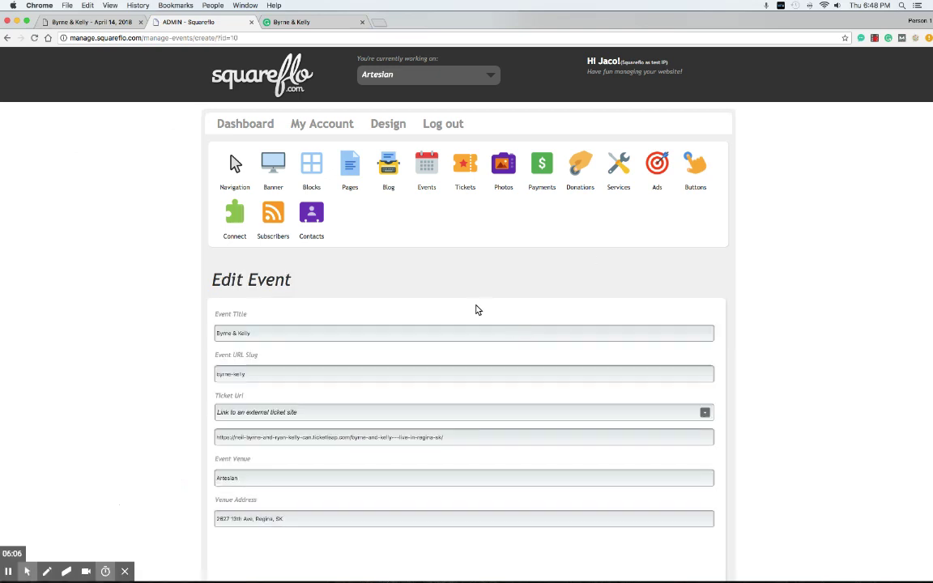
scroll(567, 324, "down", 3)
scroll(630, 327, "down", 5)
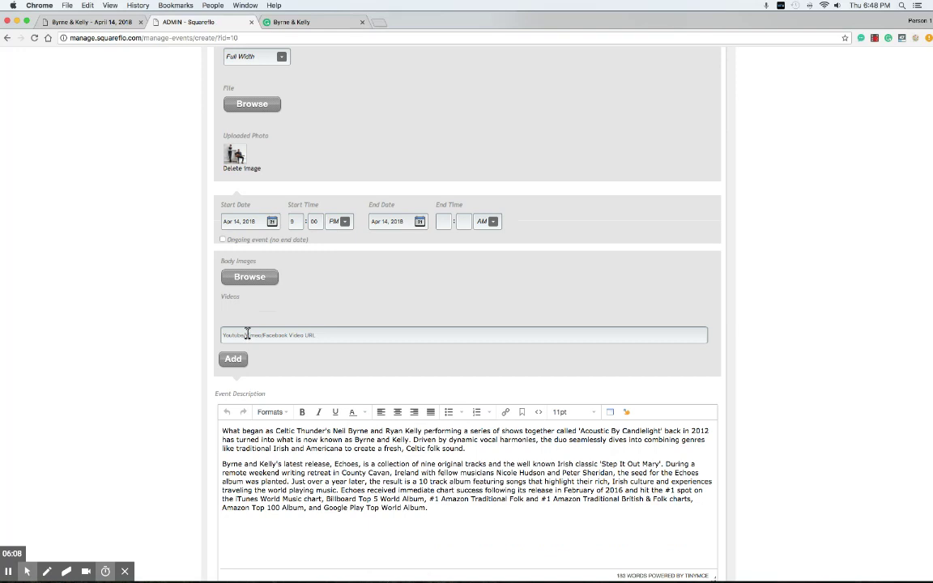
left_click(247, 335)
key("super+v")
left_click_drag(353, 336, 221, 337)
left_click(234, 358)
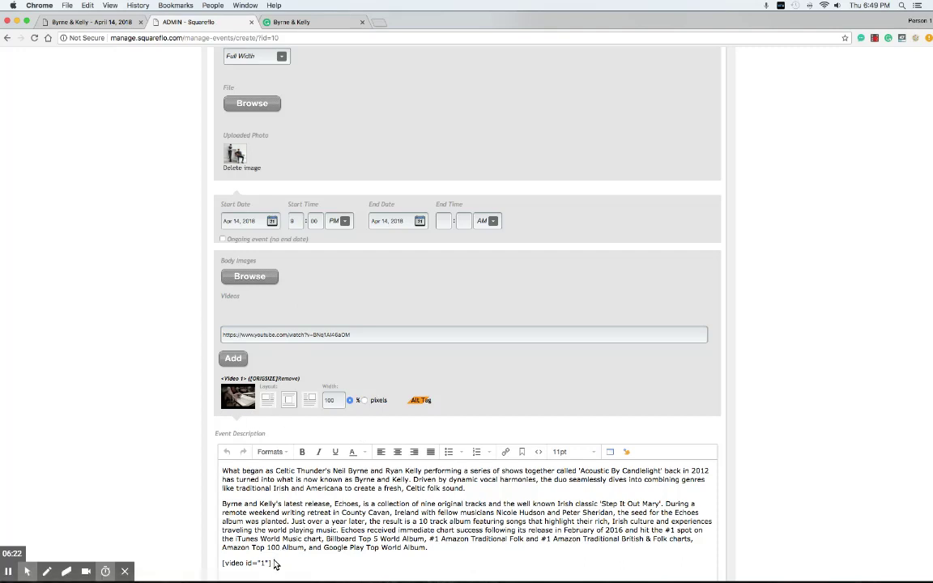
Move the [video id="1"] tag between the two paragraphs of the event description and publish the event
triple_click(228, 567)
key("BackSpace")
left_click(220, 503)
key("ctrl+v")
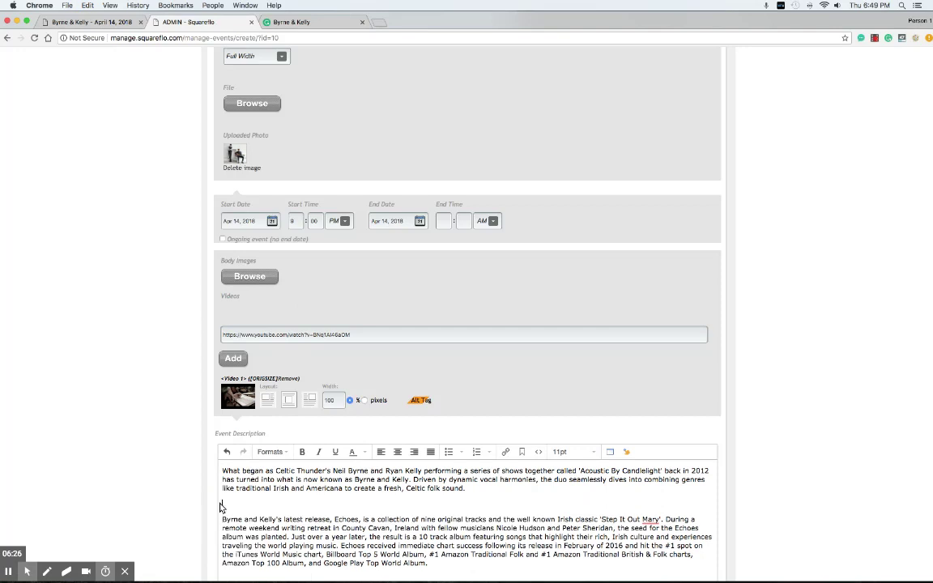
scroll(385, 515, "down", 5)
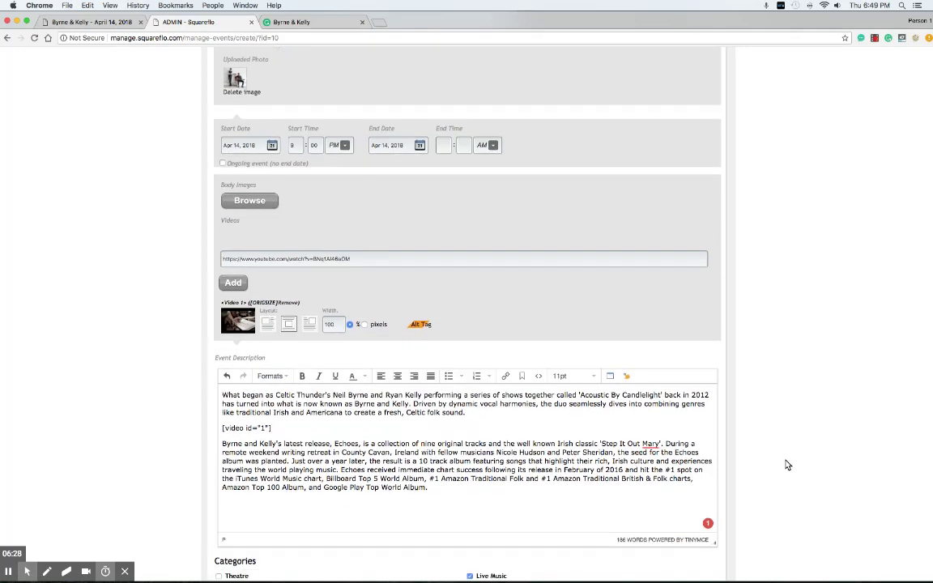
left_click(703, 468)
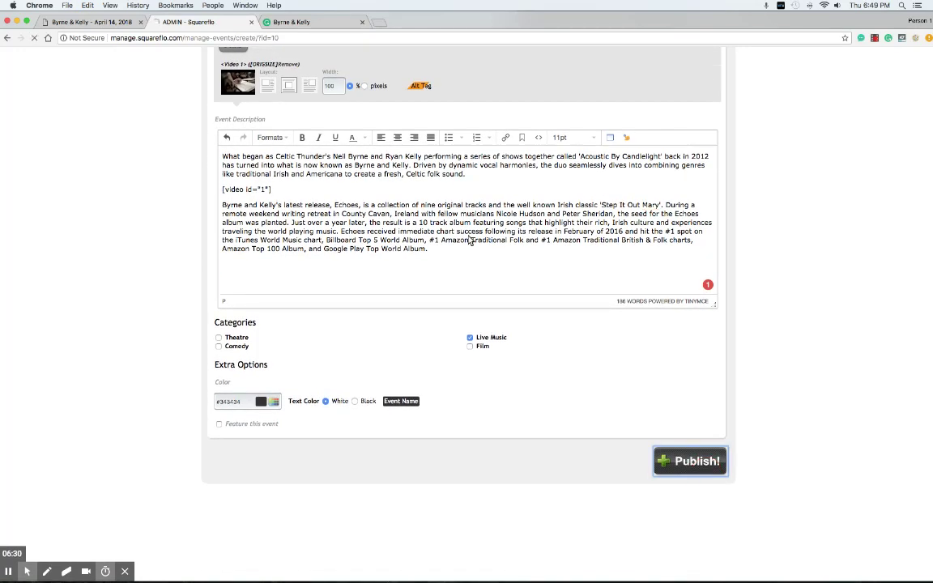
Reload the public Byrne & Kelly event page on the Artesian site and review its updated content
left_click(119, 22)
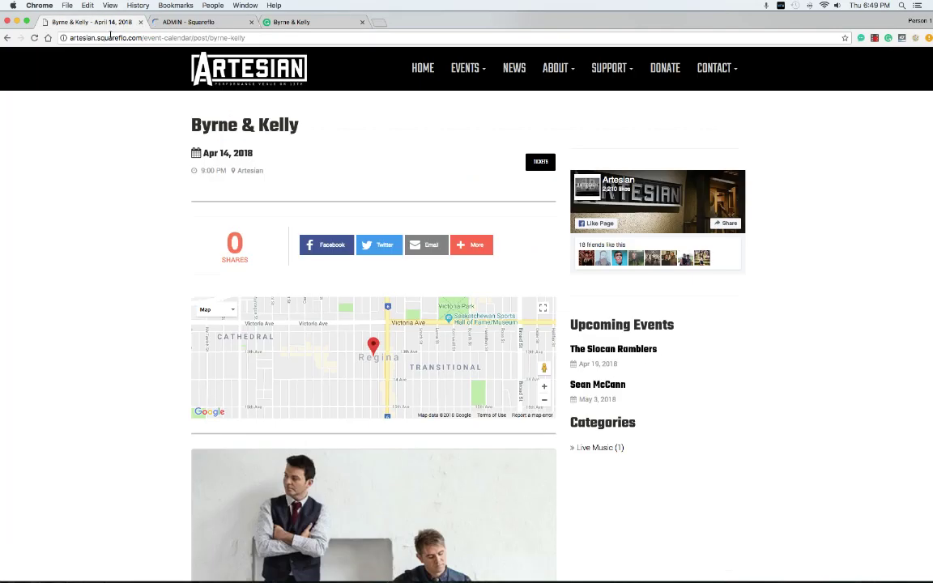
right_click(83, 175)
left_click(95, 192)
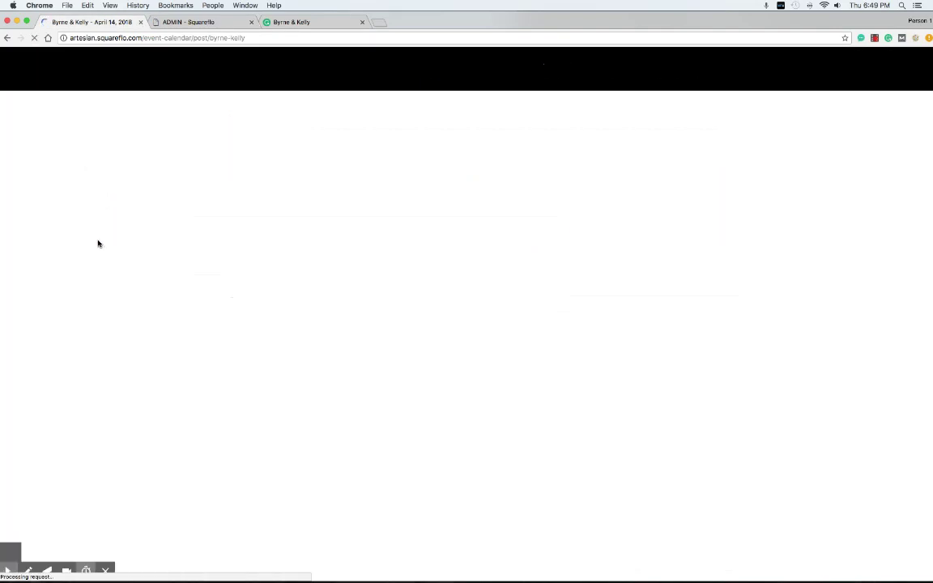
scroll(98, 243, "down", 8)
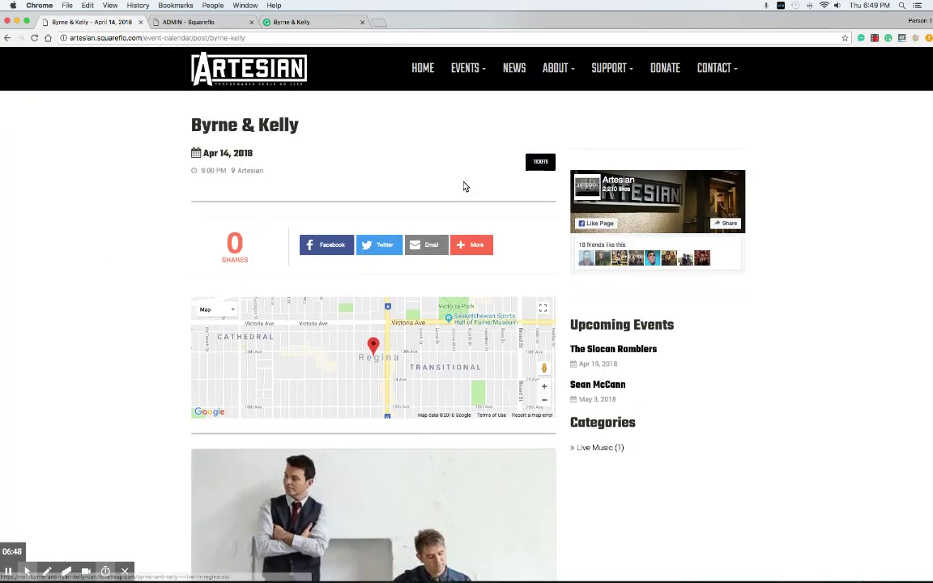
Open the Ticketleap page through the public event's tickets link, copy its web address and close that page
left_click(227, 28)
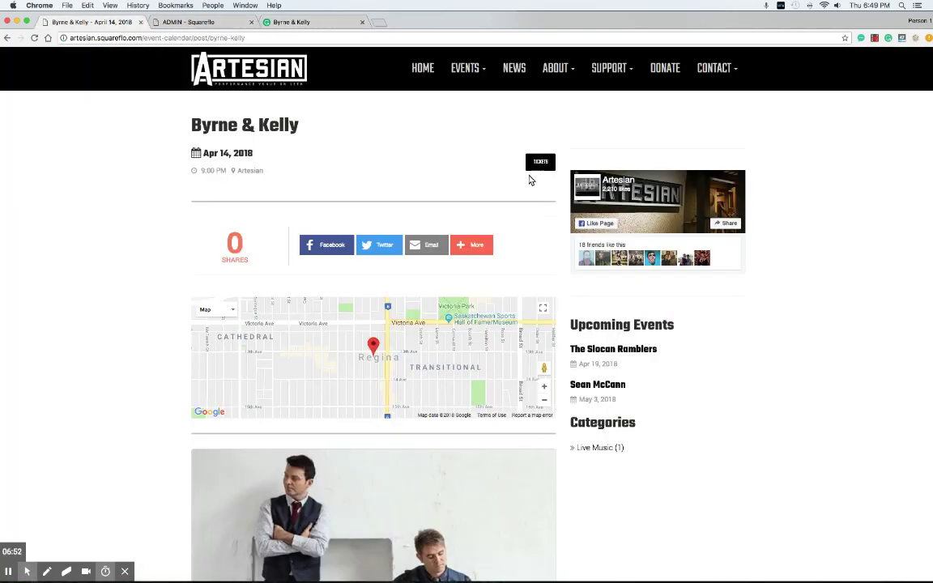
left_click(535, 171)
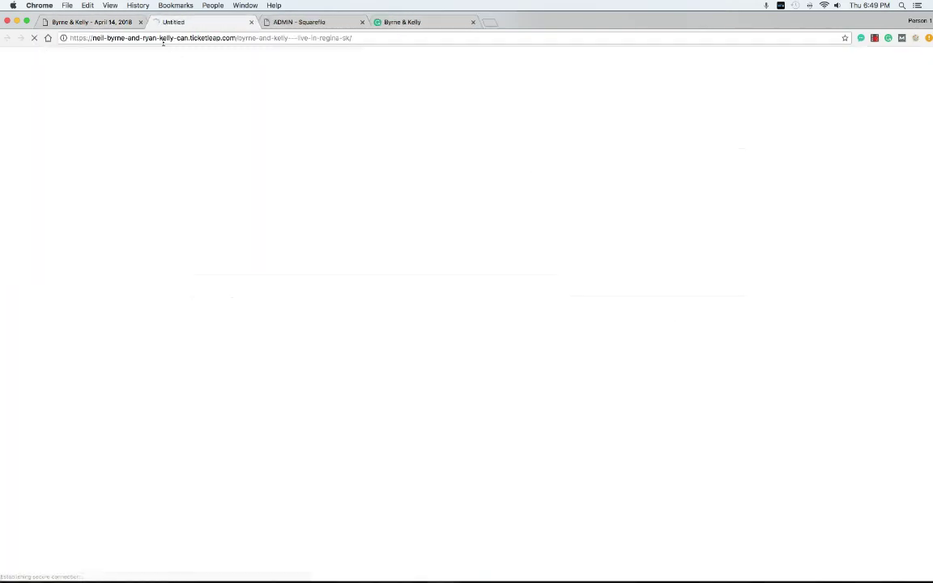
left_click(238, 38)
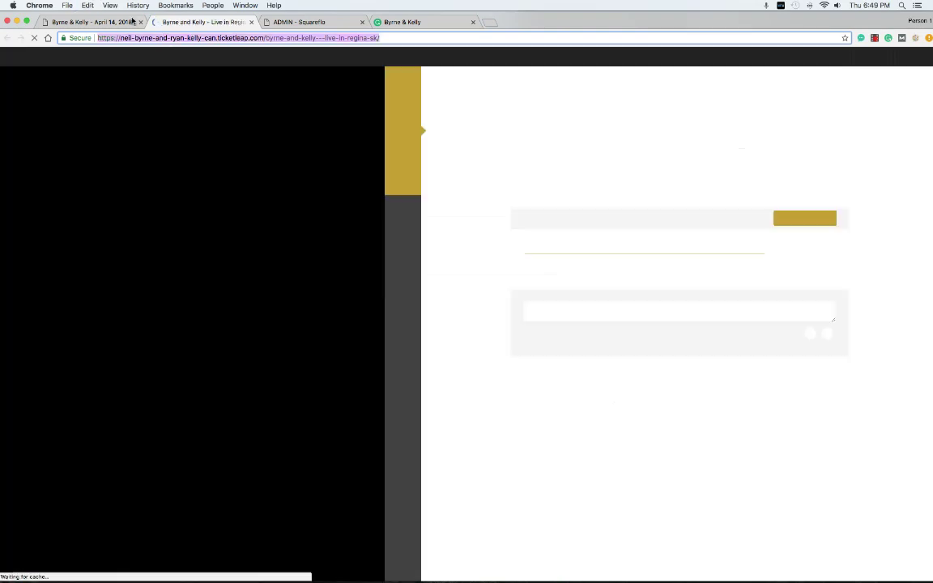
key("ctrl+Up")
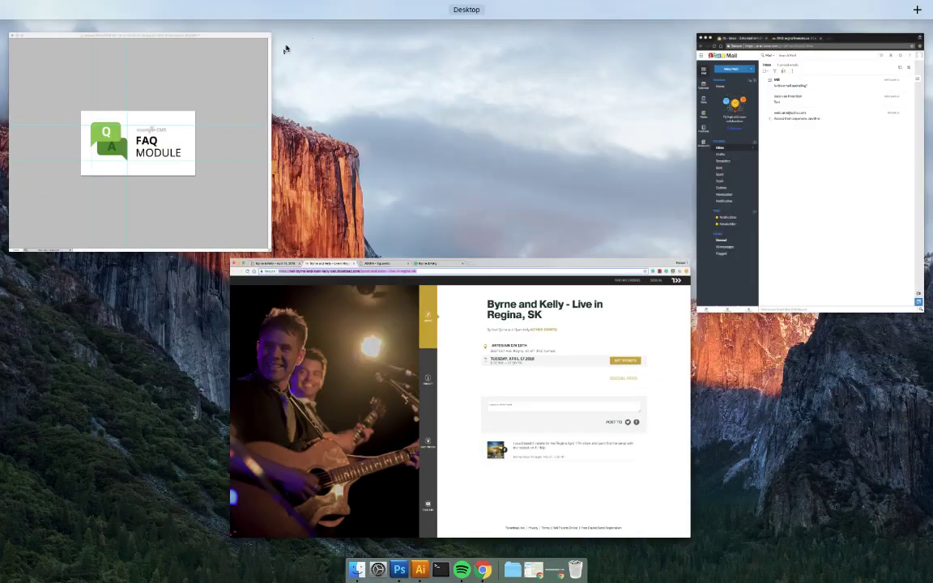
left_click(348, 301)
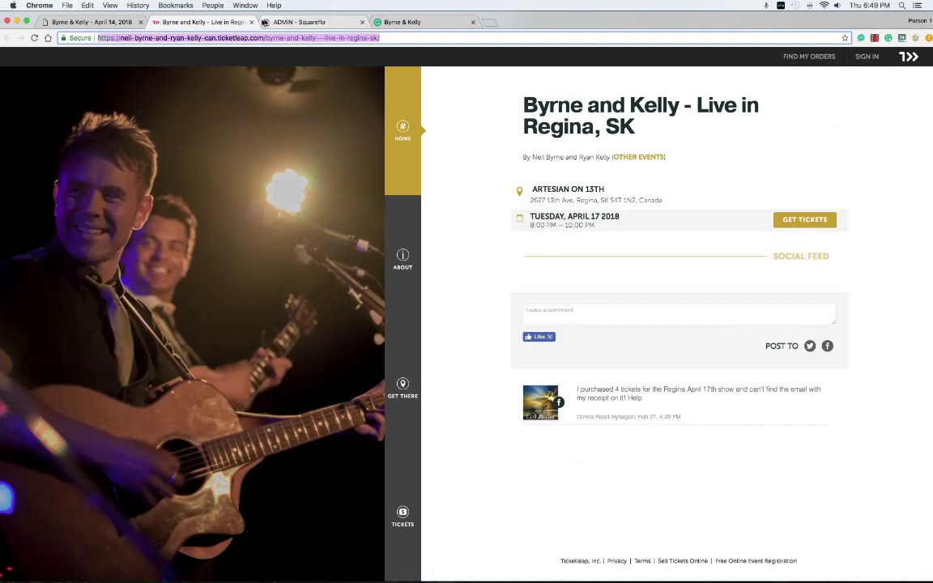
left_click(251, 22)
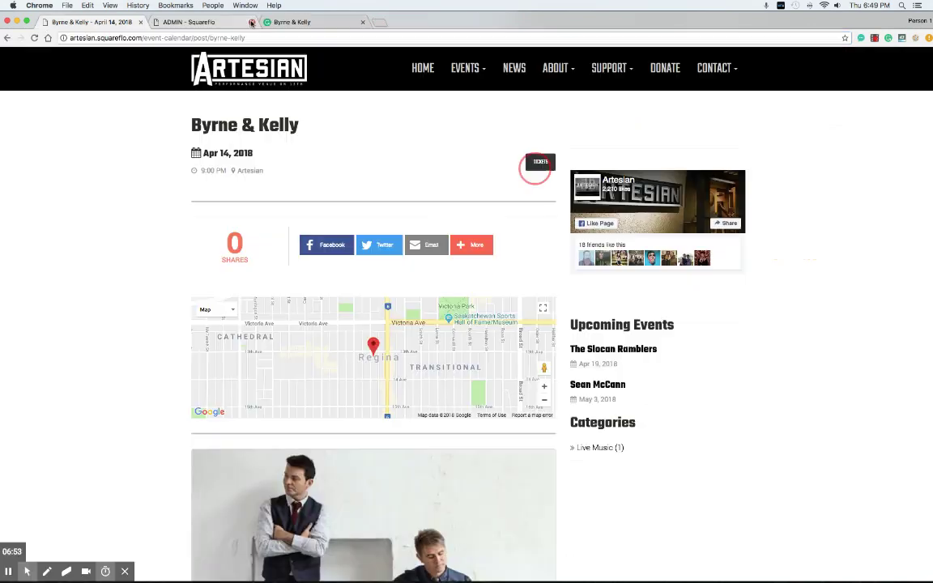
Switch to the Squareflo admin, start a new button and name it "Buy Tickets - Byrne & Kelly"
left_click(185, 24)
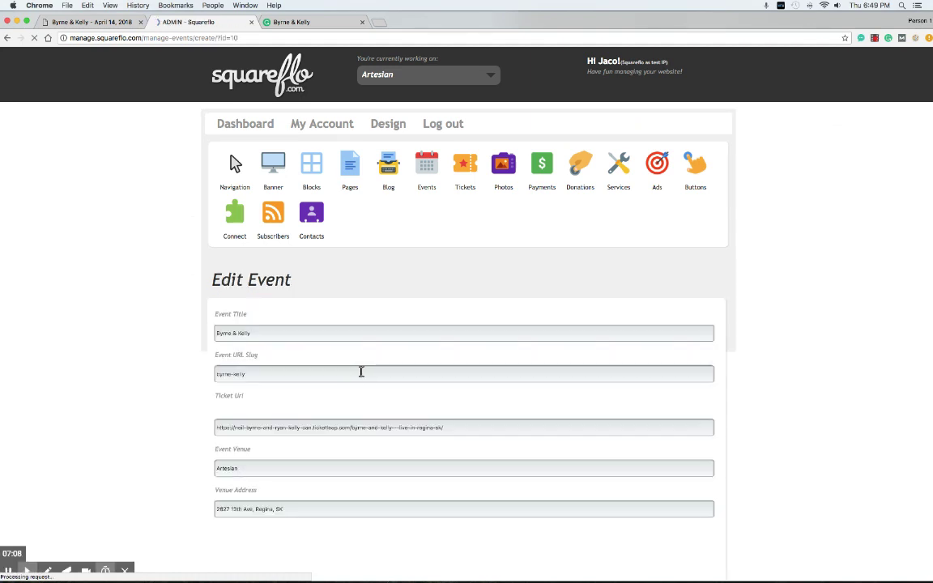
scroll(169, 332, "down", 10)
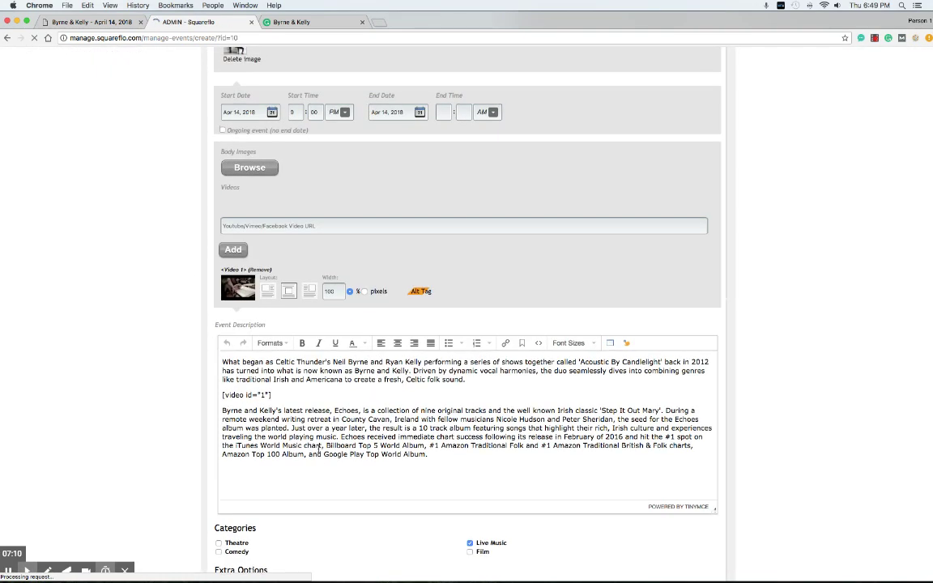
scroll(194, 338, "up", 15)
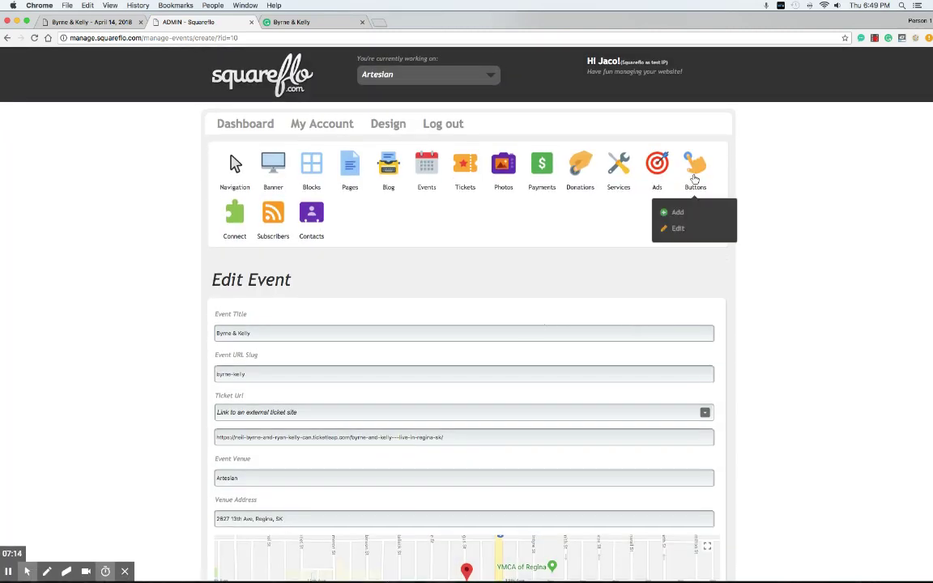
left_click(697, 166)
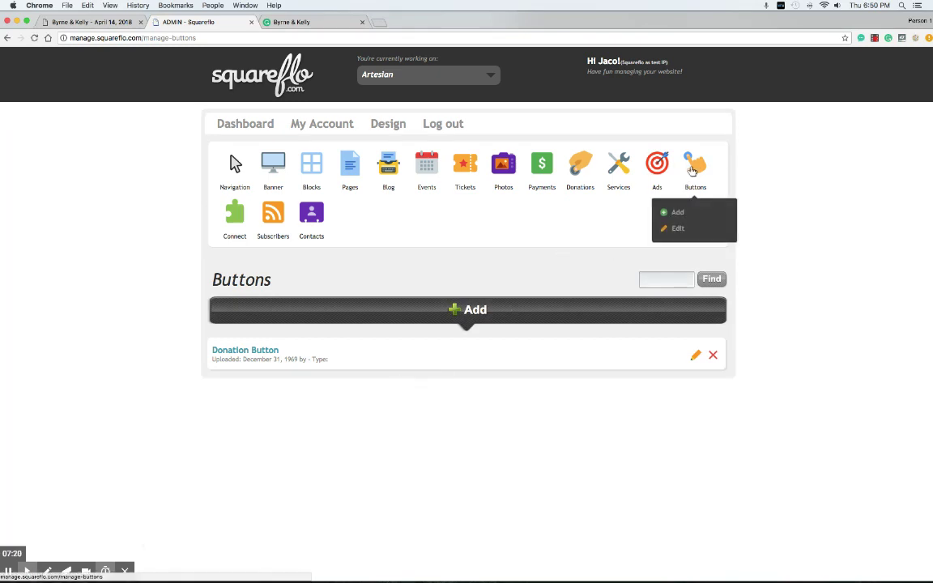
left_click(456, 310)
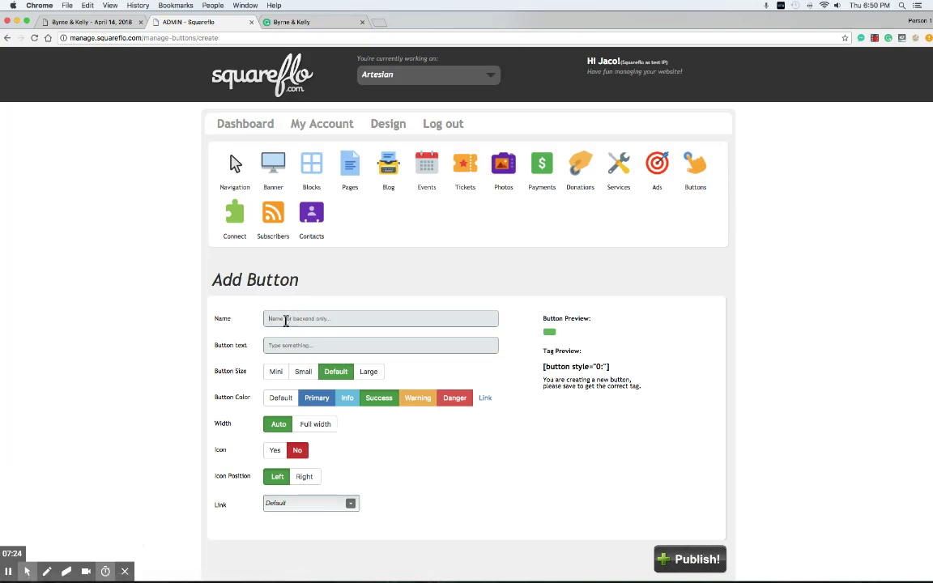
left_click(356, 321)
type("Buy")
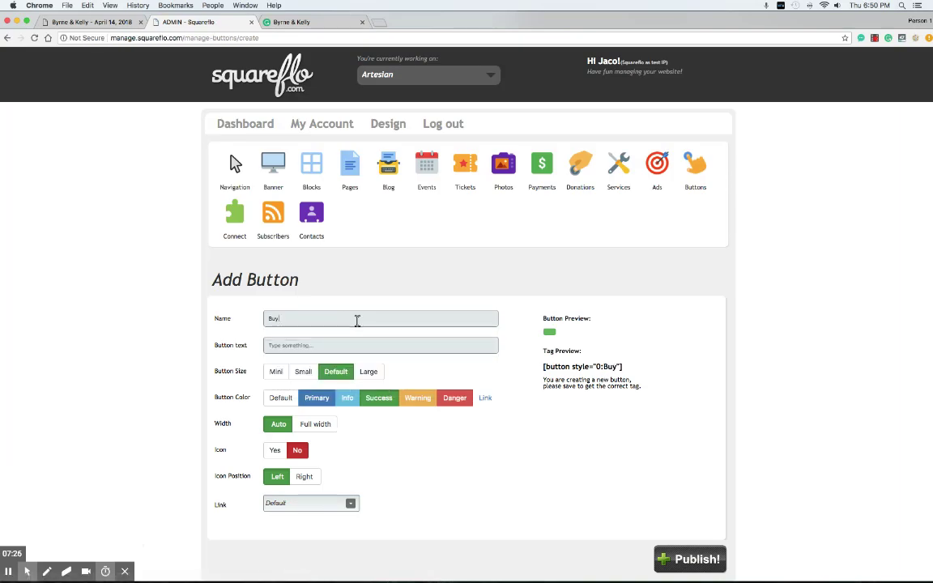
type(" Tikctes")
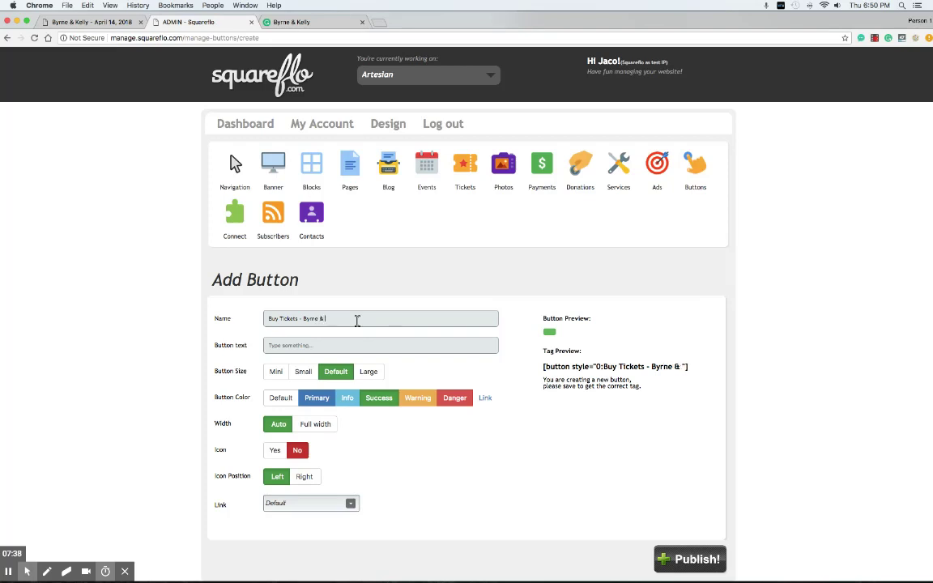
Set the button's text to "Find Tickets", its size to Large and its color to Info
left_click(282, 345)
type("Buy")
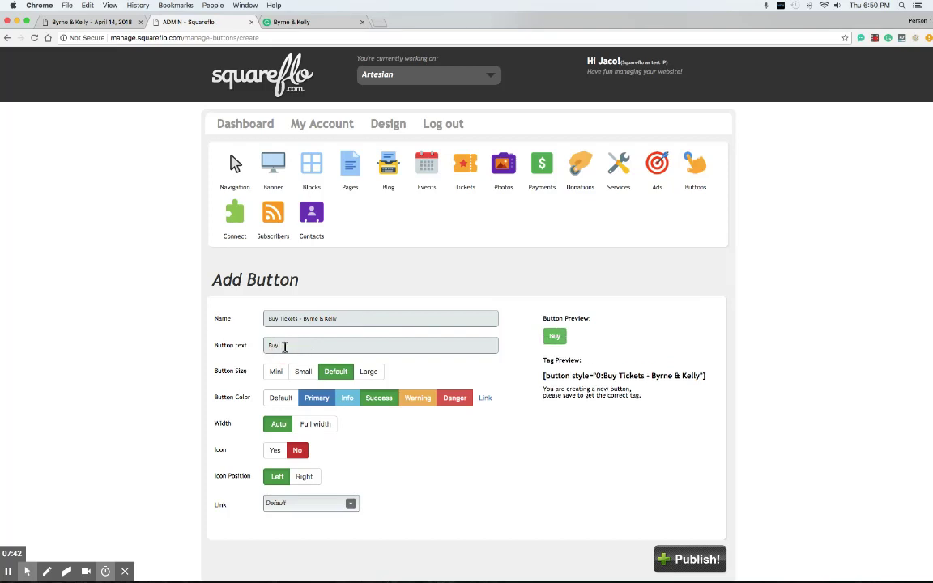
type(" Tickets")
double_click(272, 347)
type("Find")
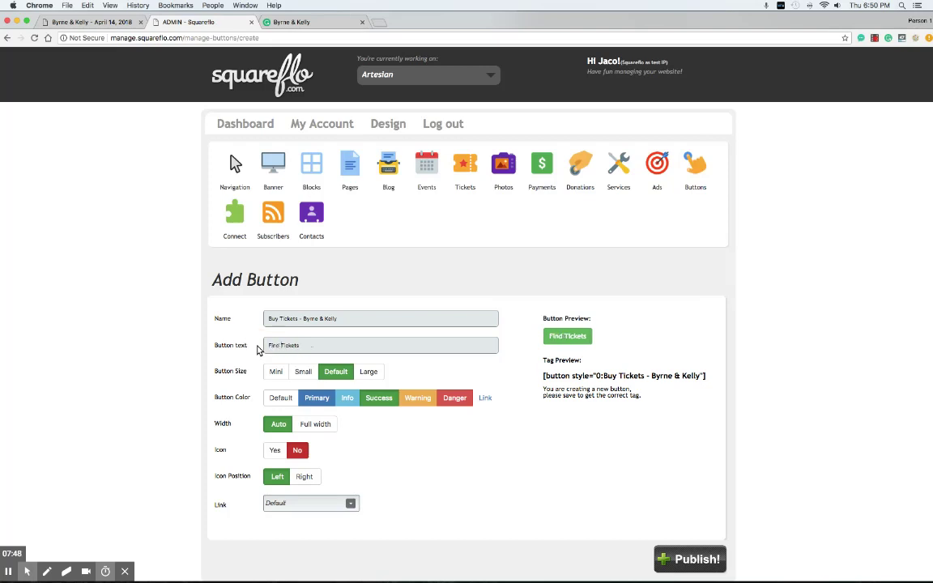
left_click(369, 372)
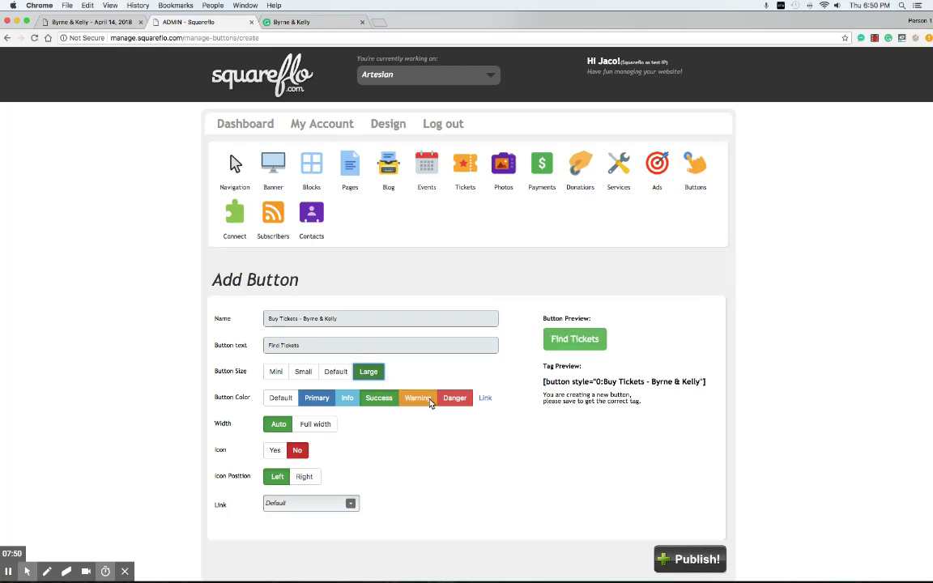
left_click(347, 399)
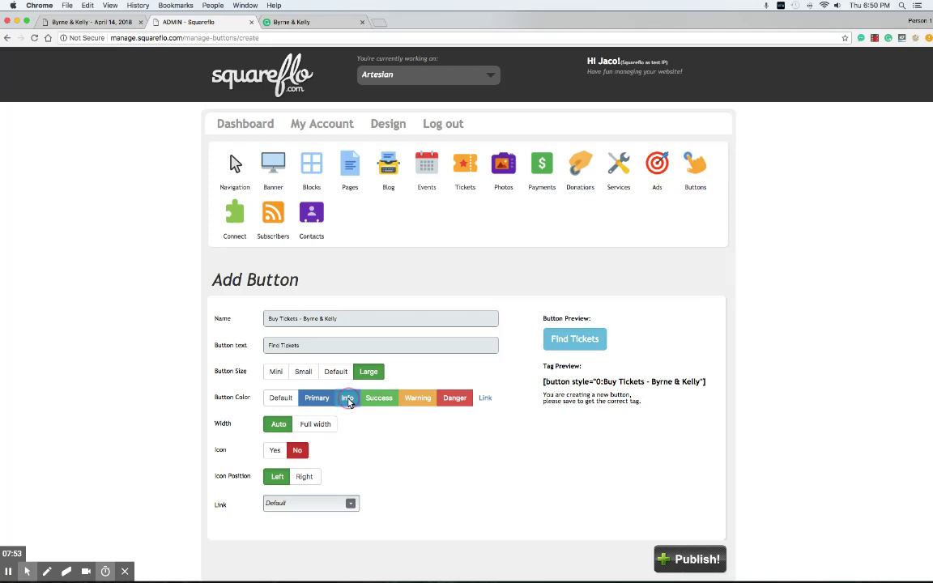
Enable an icon for the button, search the icons for "tick" and choose the ticket icon
left_click(274, 450)
scroll(373, 463, "down", 2)
scroll(369, 470, "down", 1)
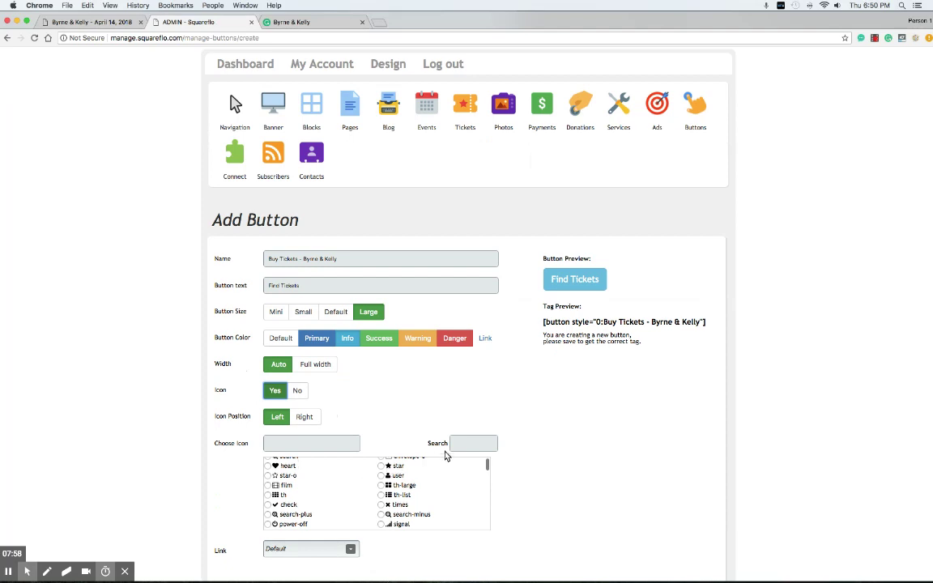
left_click(462, 443)
type("tick")
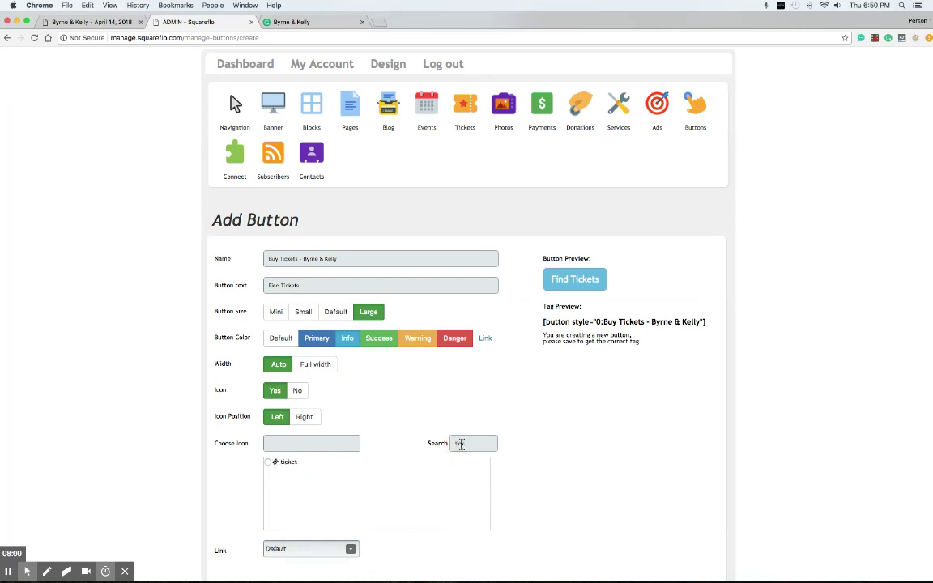
left_click(271, 462)
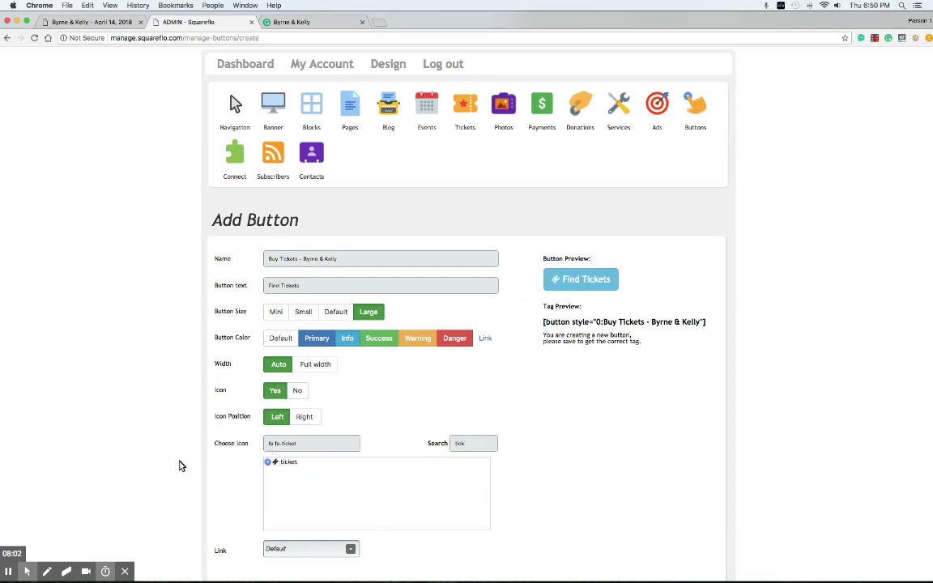
Link the button to the copied Ticketleap URL, make it open in a new window, and publish it
scroll(182, 466, "down", 4)
left_click(296, 405)
left_click(417, 415)
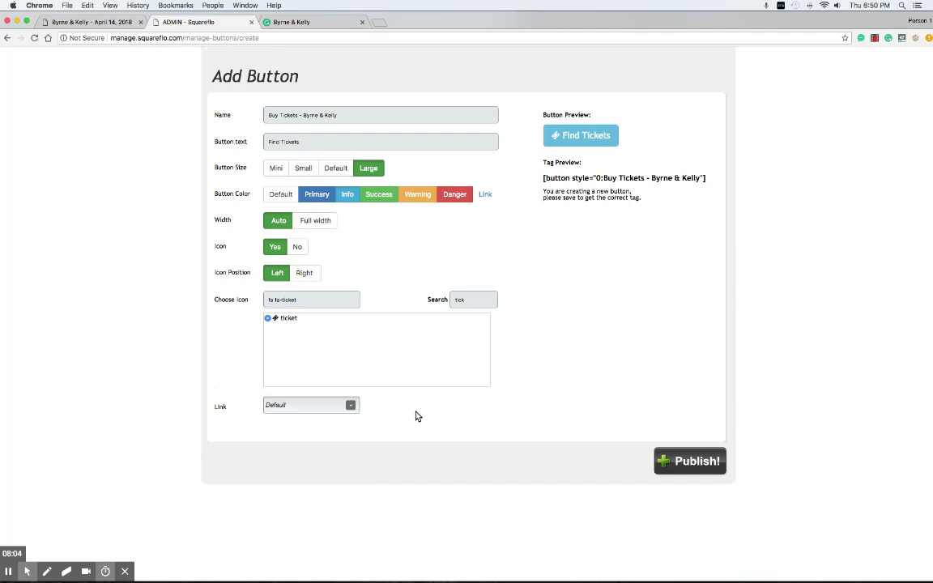
left_click(408, 405)
type("byrne-and-kelly---live-in-regina-sk/")
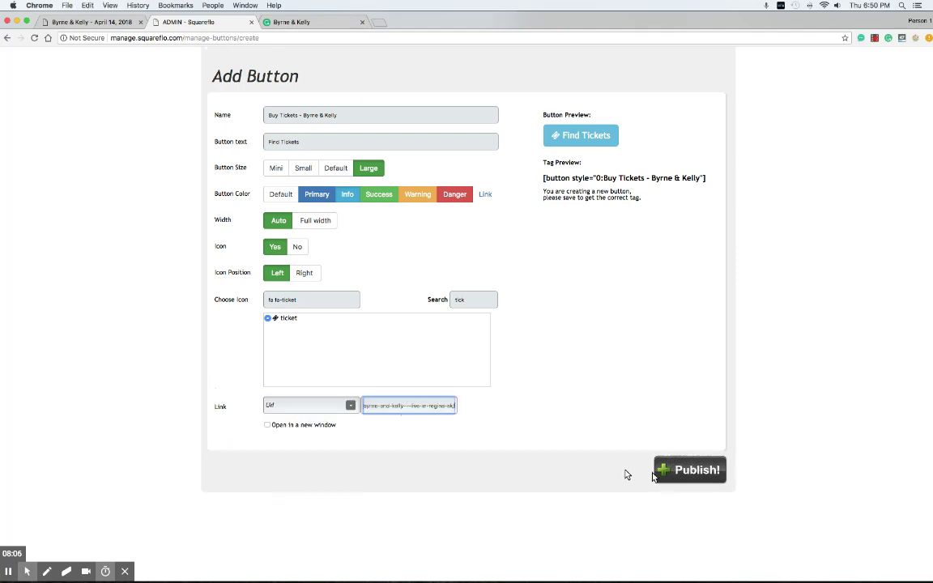
left_click(267, 425)
left_click(687, 469)
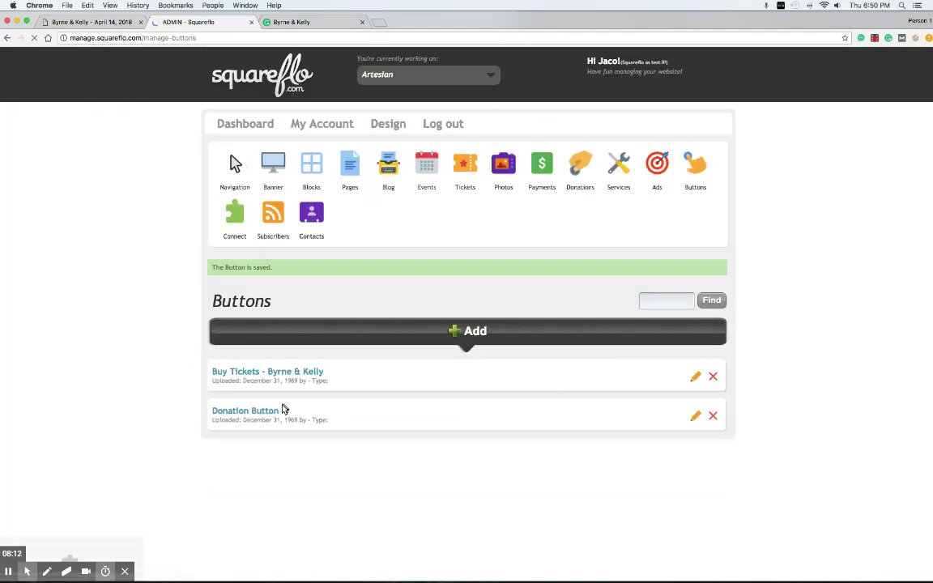
Open the saved "Buy Tickets - Byrne & Kelly" button for editing and copy its full tag from the tag preview
left_click(695, 378)
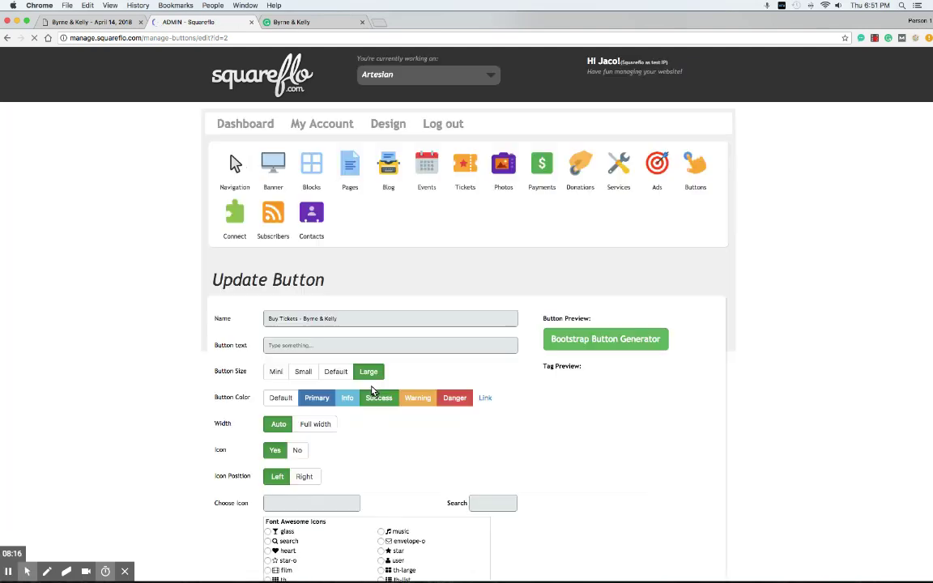
mouse_move(545, 383)
left_mouse_down()
mouse_move(671, 389)
mouse_move(546, 385)
left_mouse_up()
key("super+c")
left_click(691, 383)
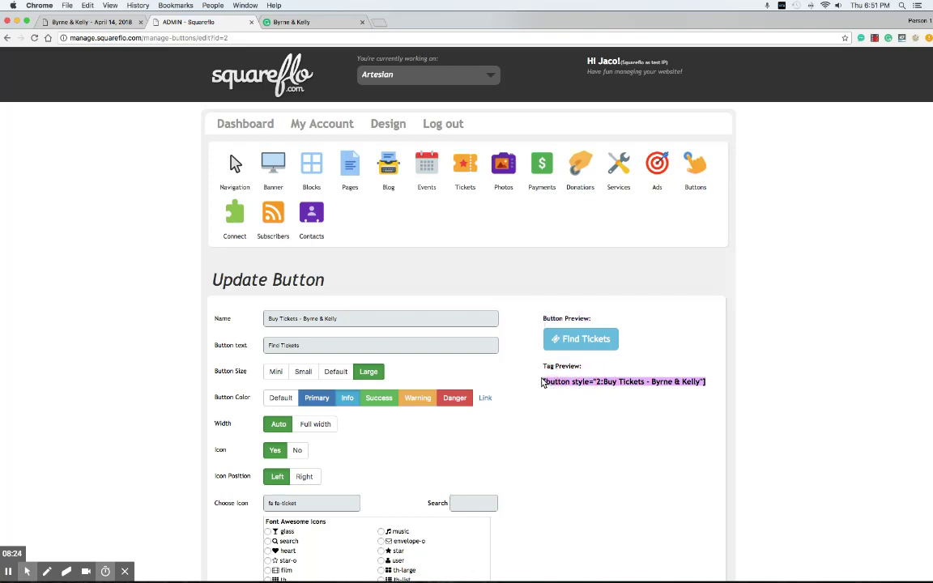
Reopen the Byrne & Kelly event for editing from the Squareflo events list
left_click(275, 22)
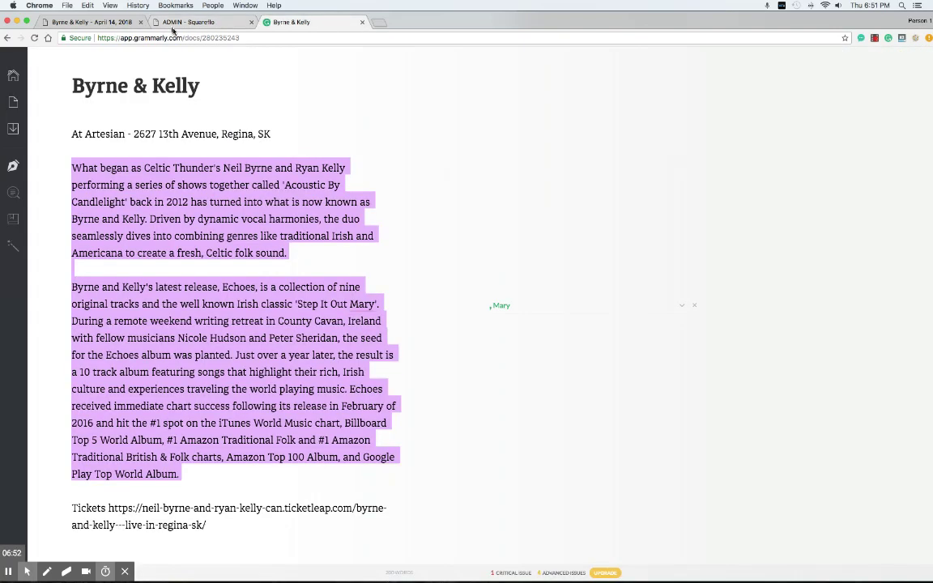
left_click(121, 22)
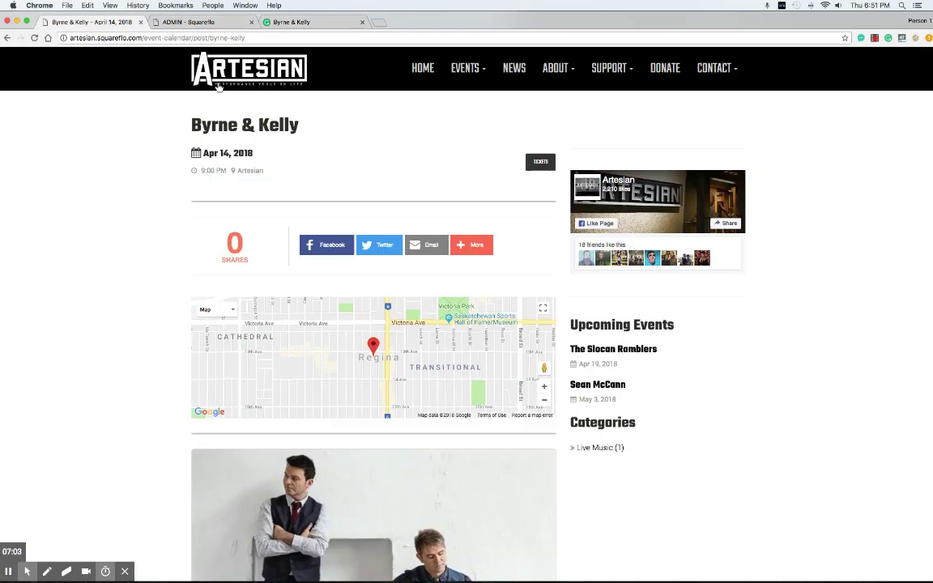
left_click(187, 21)
left_click(421, 166)
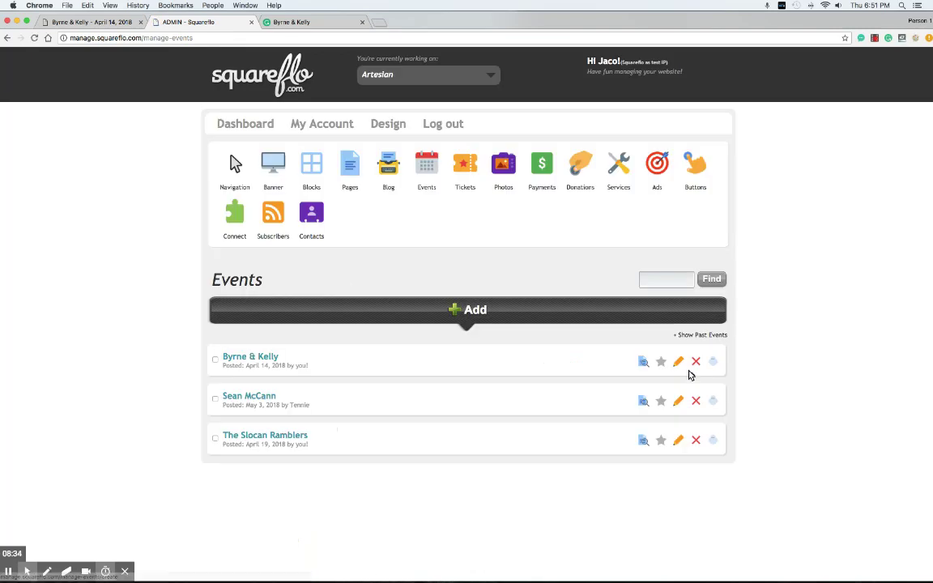
left_click(683, 367)
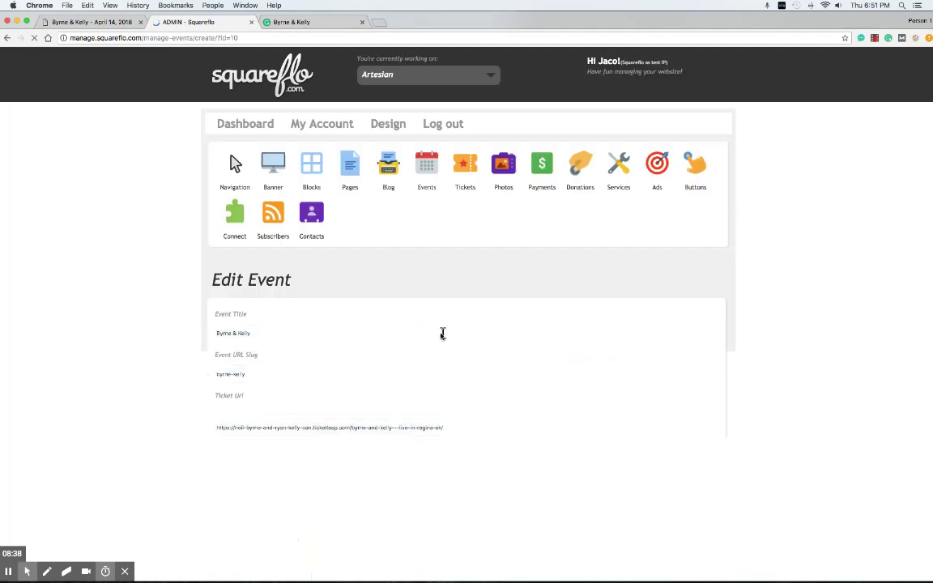
Paste the copied tag [button style="2:Buy Tickets - Byrne & Kelly"] below the last paragraph of the event description
scroll(444, 332, "down", 10)
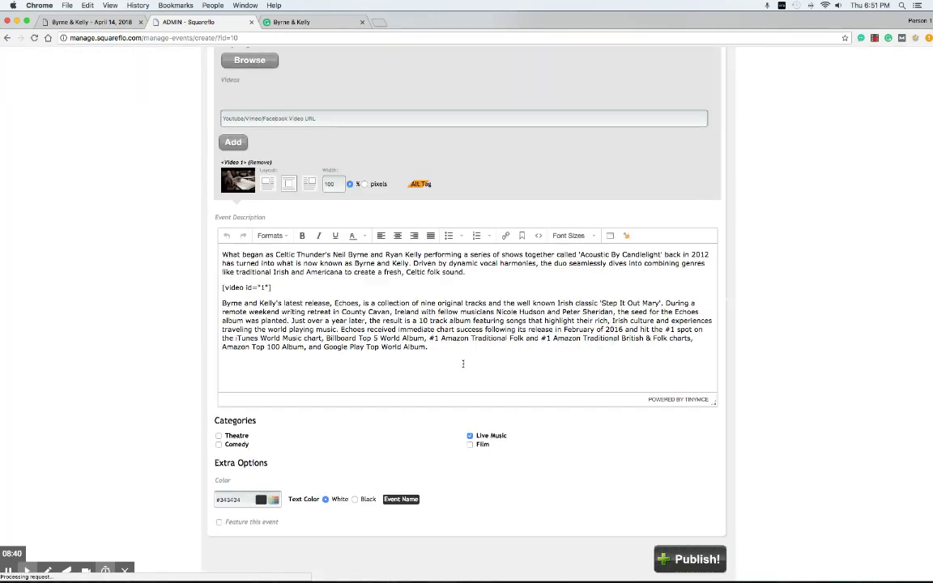
left_click(445, 346)
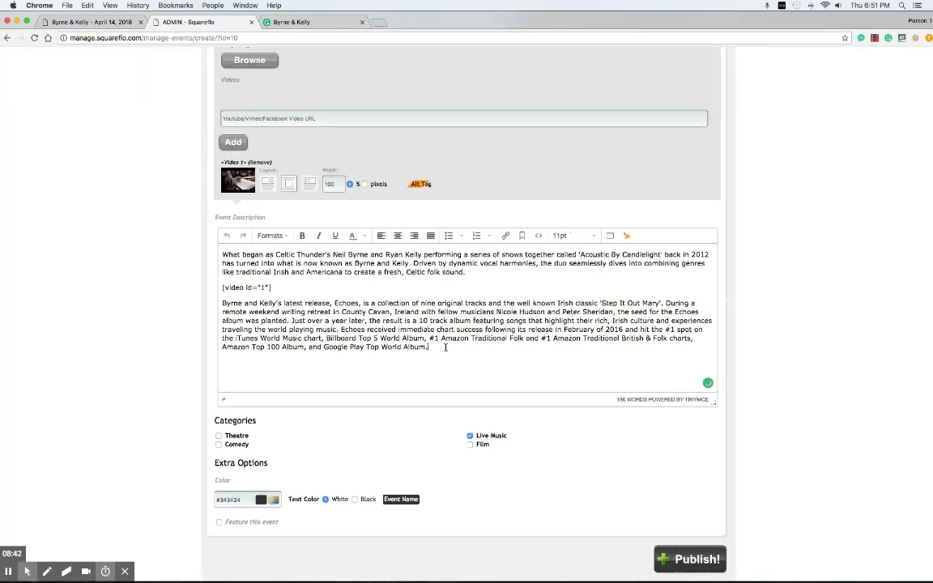
key("super+v")
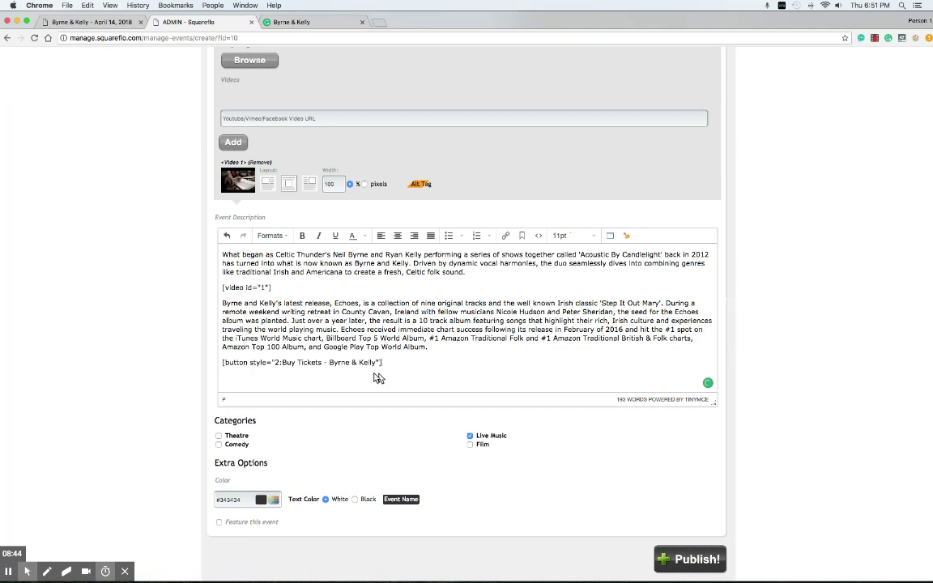
Select the pasted button tag, view the description editor's list of saved buttons and close it without choosing one
left_click_drag(387, 366, 219, 366)
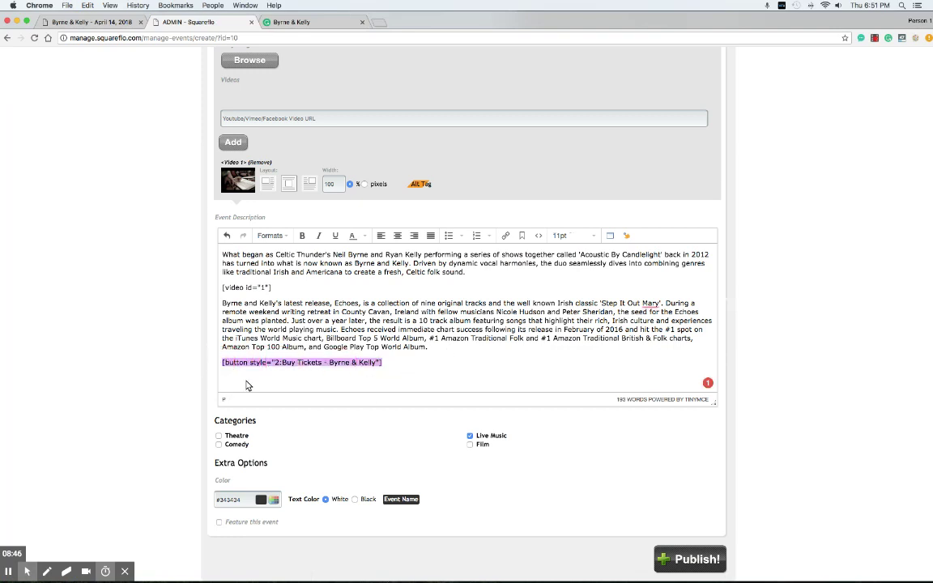
left_click(628, 237)
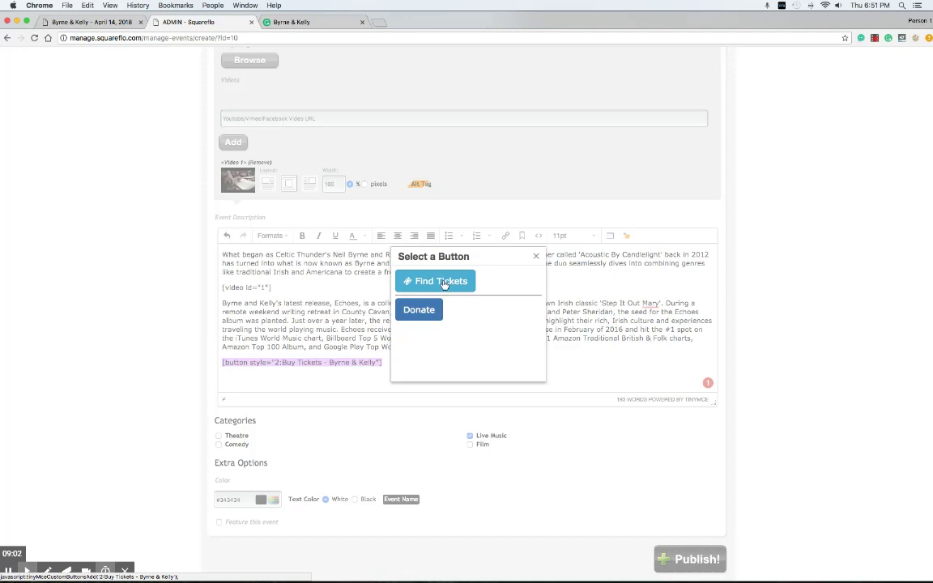
left_click(536, 258)
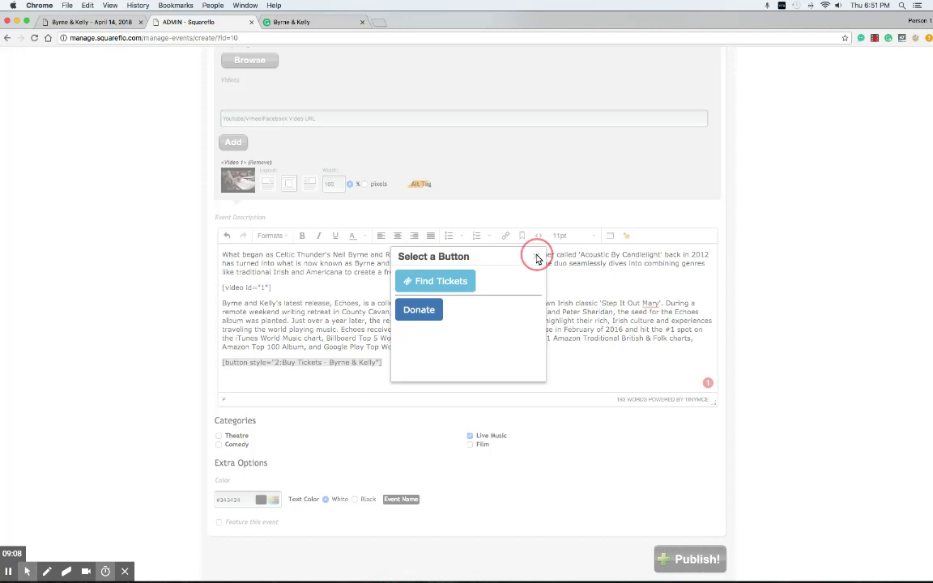
left_click(537, 258)
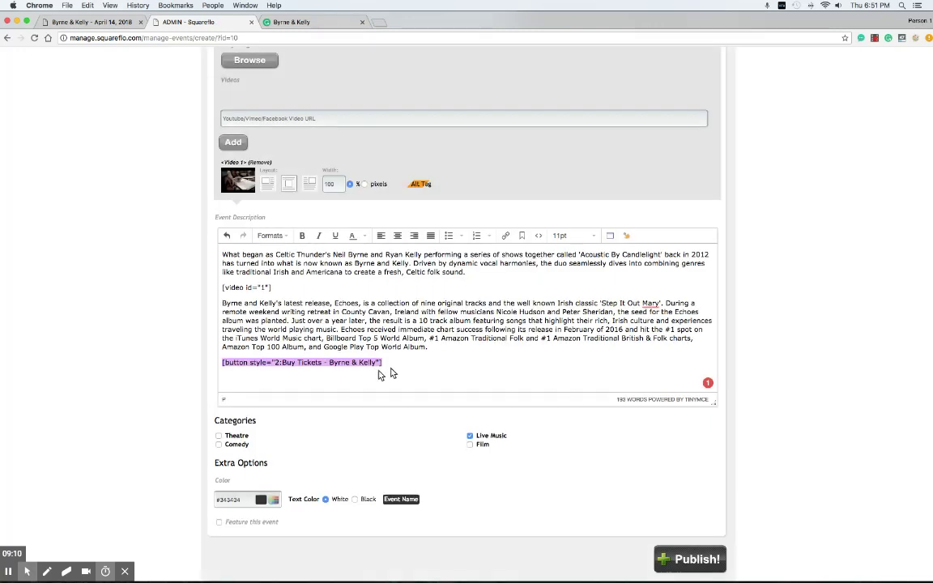
Publish the updated event, then reload its public page and check the Find Tickets button below the description
left_click(680, 558)
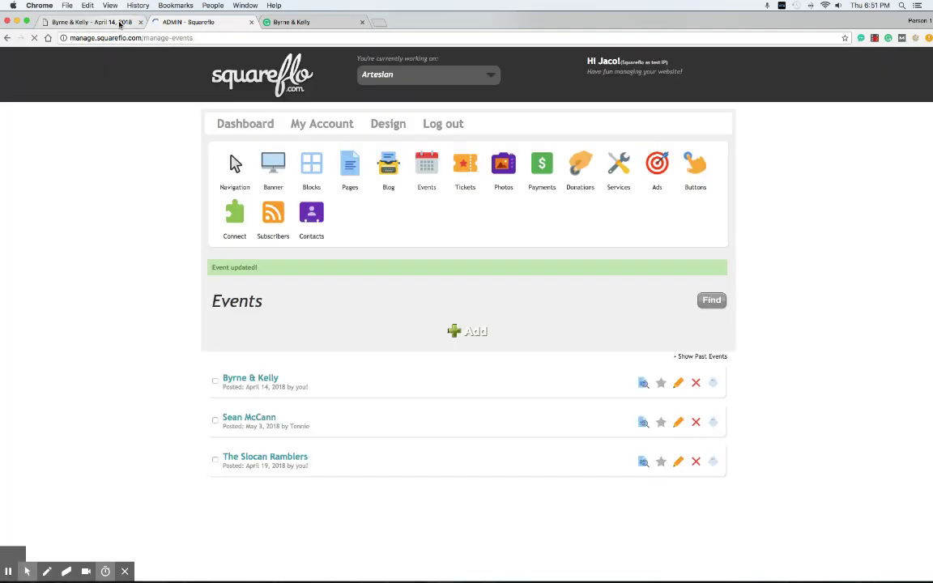
left_click(120, 23)
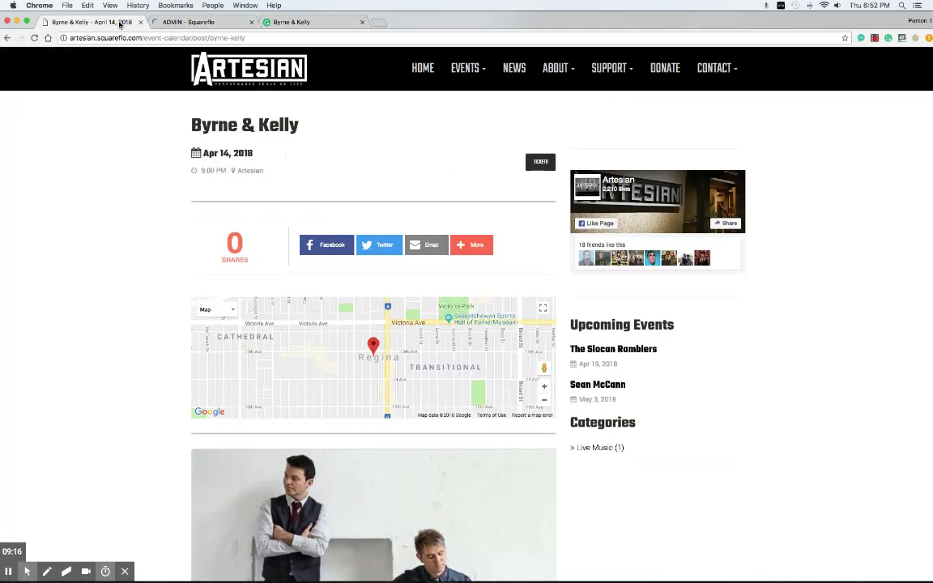
right_click(106, 106)
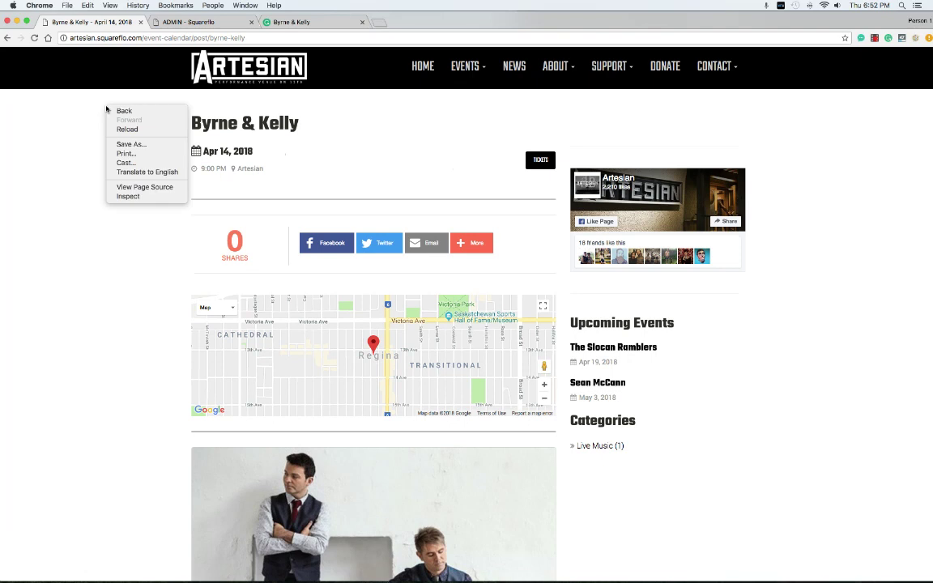
left_click(126, 130)
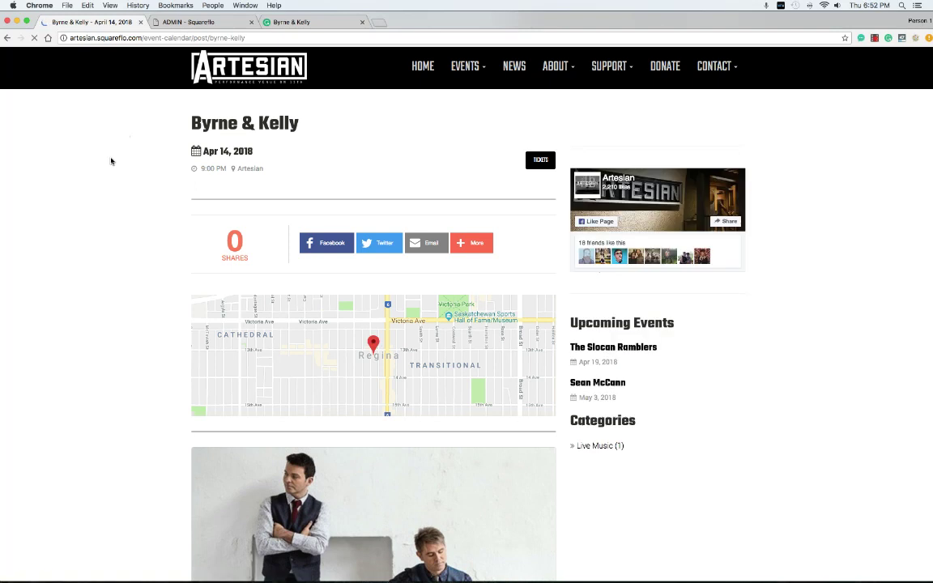
scroll(111, 161, "down", 15)
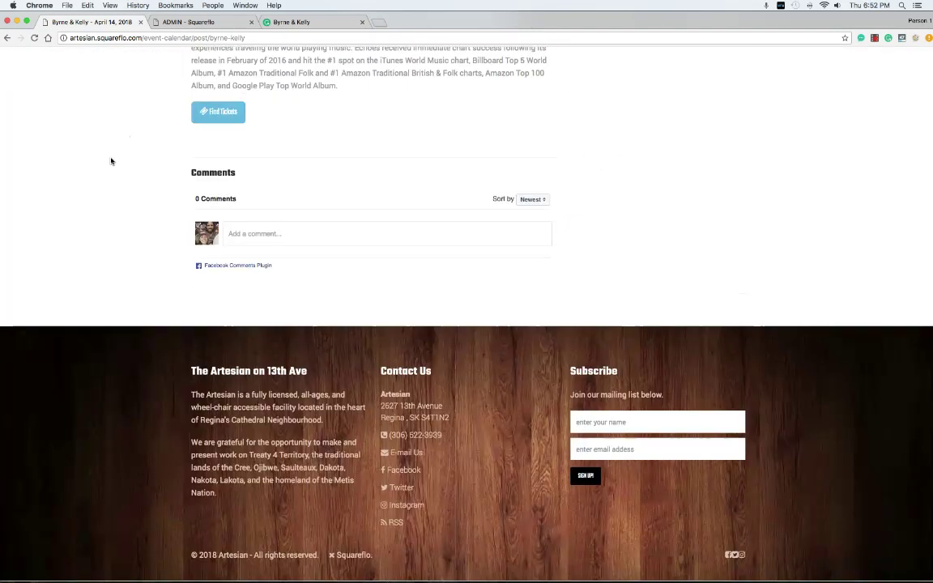
scroll(111, 161, "up", 3)
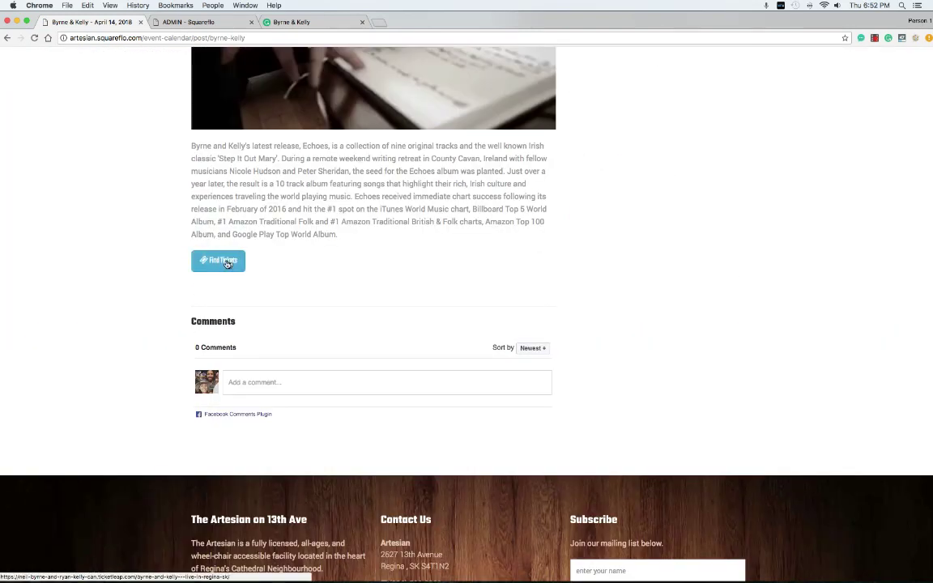
Reopen the Byrne & Kelly event for editing and cut the button tag from the end of its description
left_click(182, 22)
left_click(677, 382)
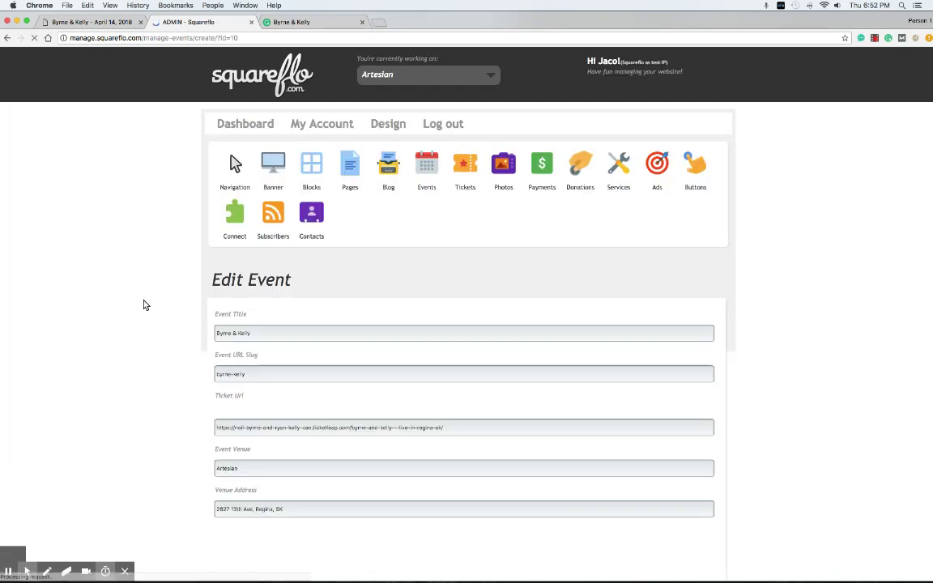
scroll(143, 304, "down", 10)
scroll(143, 305, "down", 5)
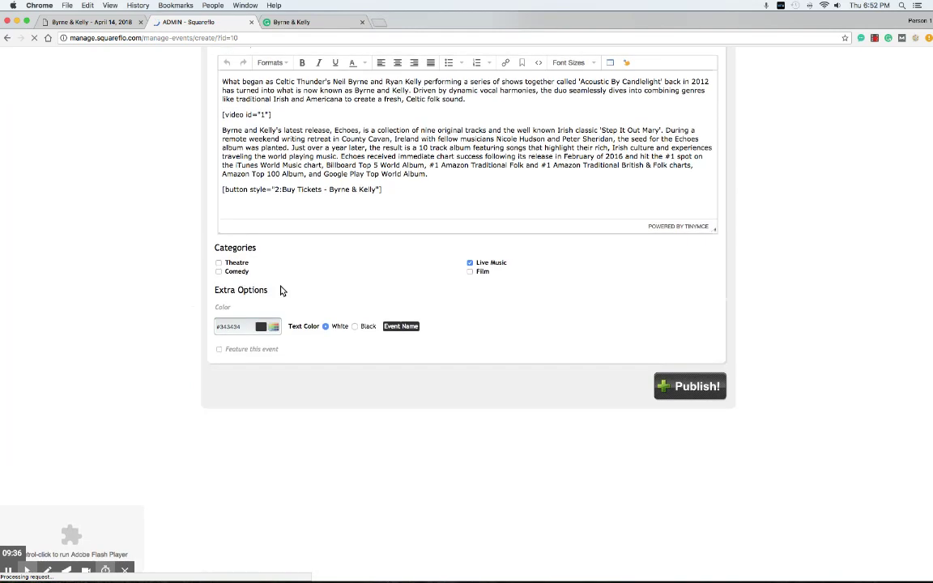
left_click_drag(212, 191, 221, 270)
key("ctrl+c")
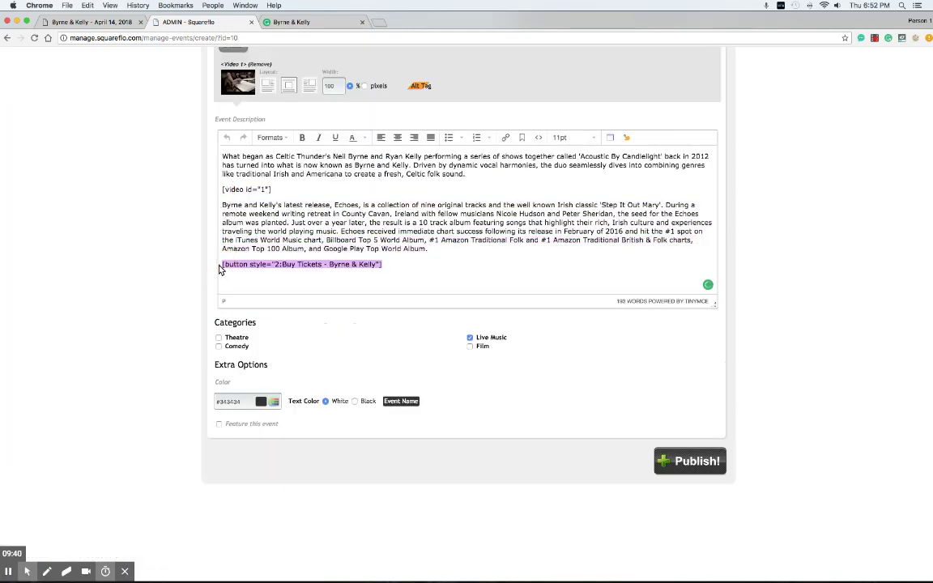
key("BackSpace")
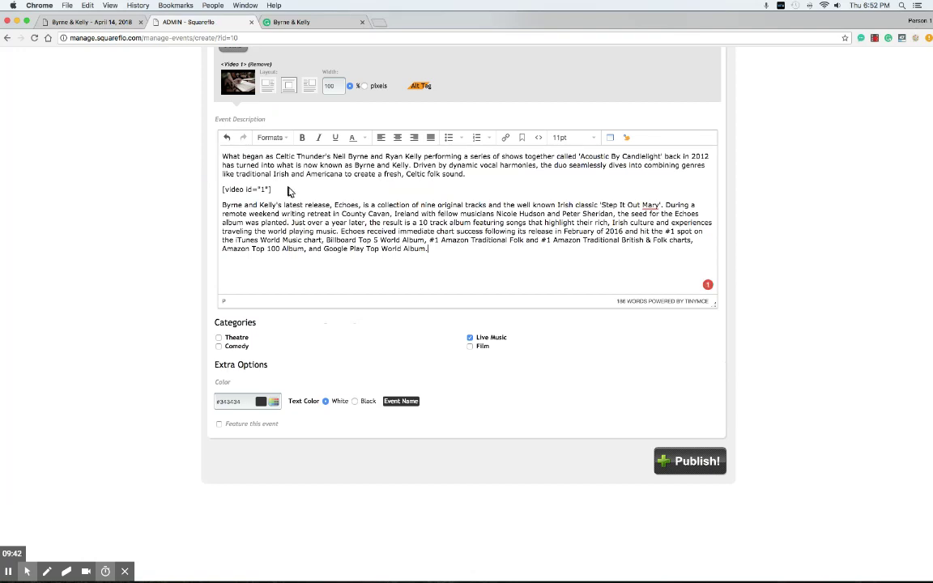
Paste the button tag on a new line above the [video id="1"] tag and publish the event
left_click(221, 190)
key("Return")
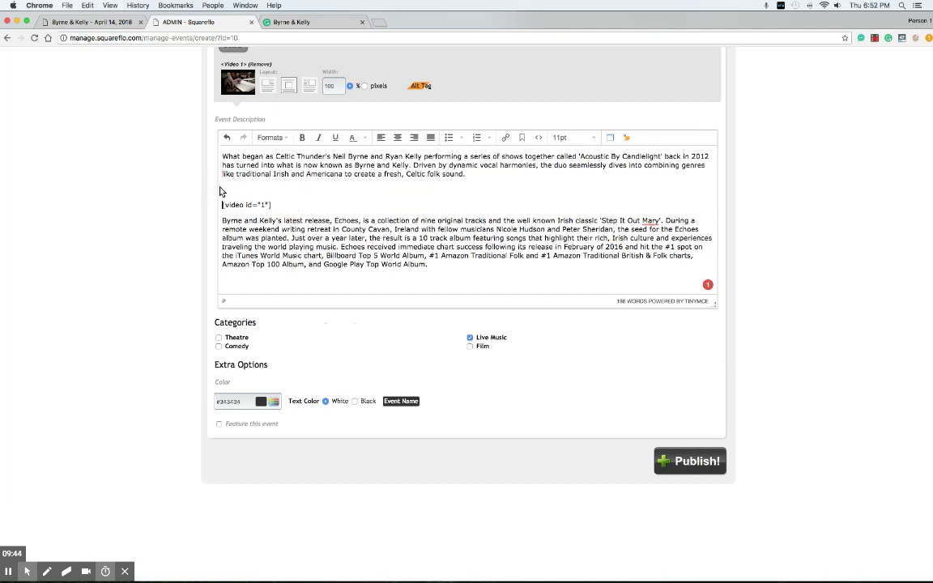
left_click(221, 191)
key("ctrl+v")
left_click(697, 462)
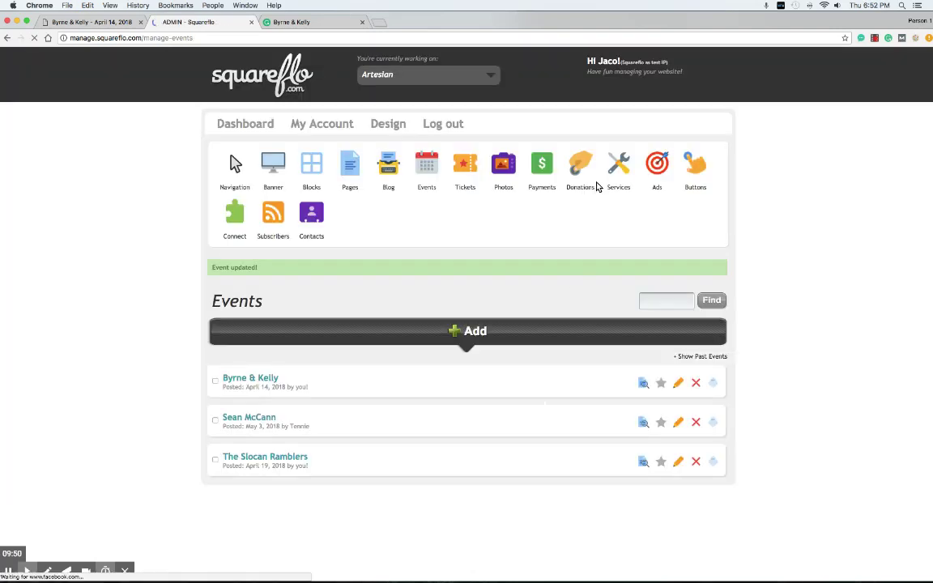
Open the saved "Buy Tickets - Byrne & Kelly" button for editing, set its width to Full width and publish it
left_click(694, 165)
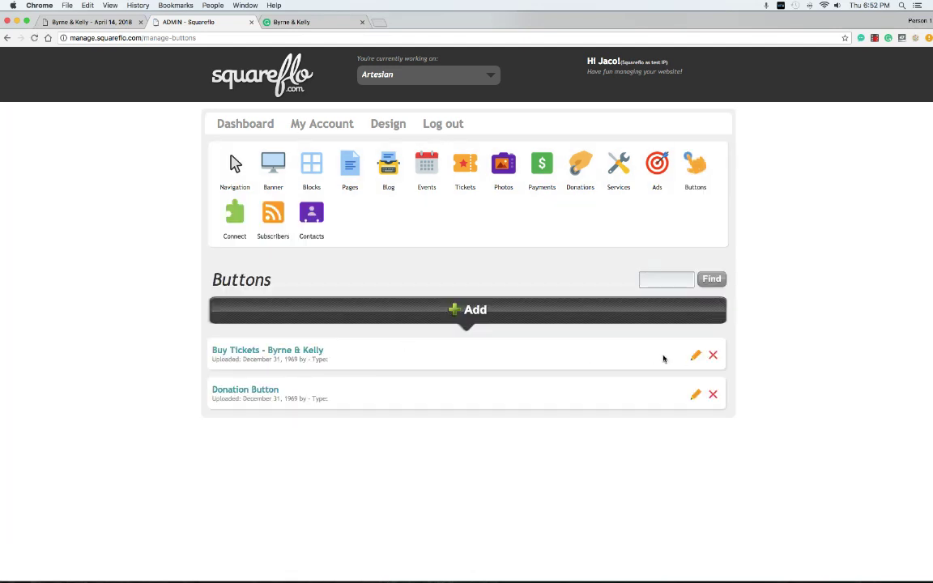
left_click(694, 356)
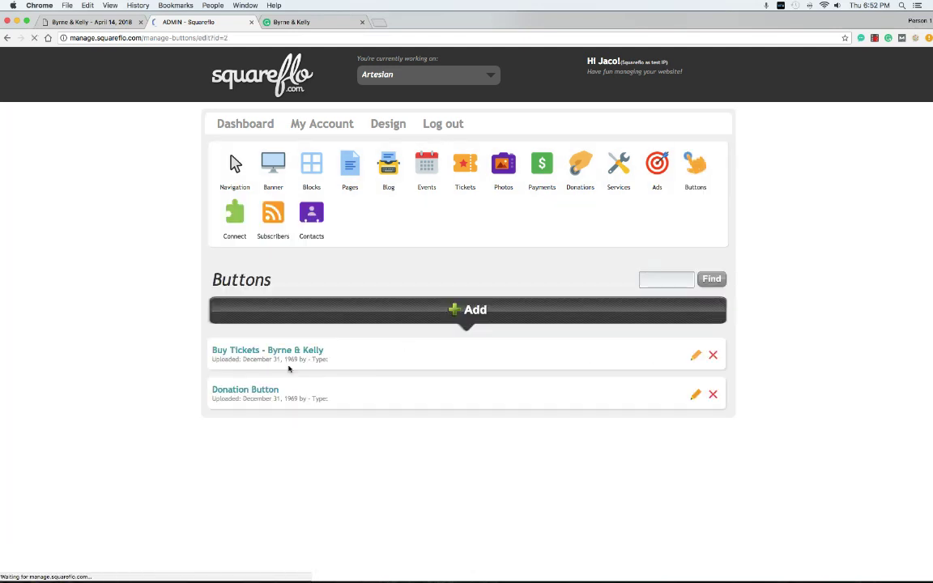
scroll(348, 438, "down", 1)
left_click(316, 409)
scroll(457, 418, "down", 3)
scroll(457, 418, "down", 5)
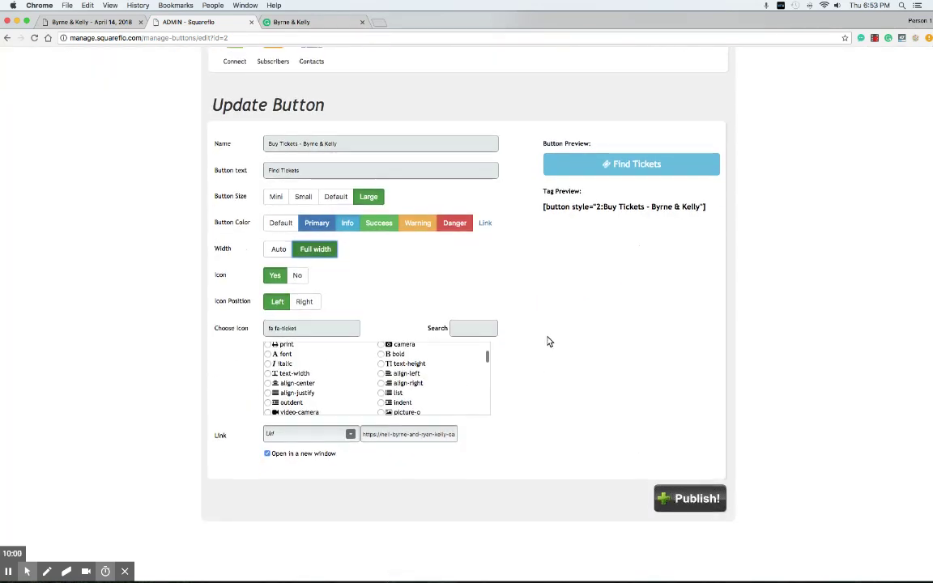
left_click(691, 497)
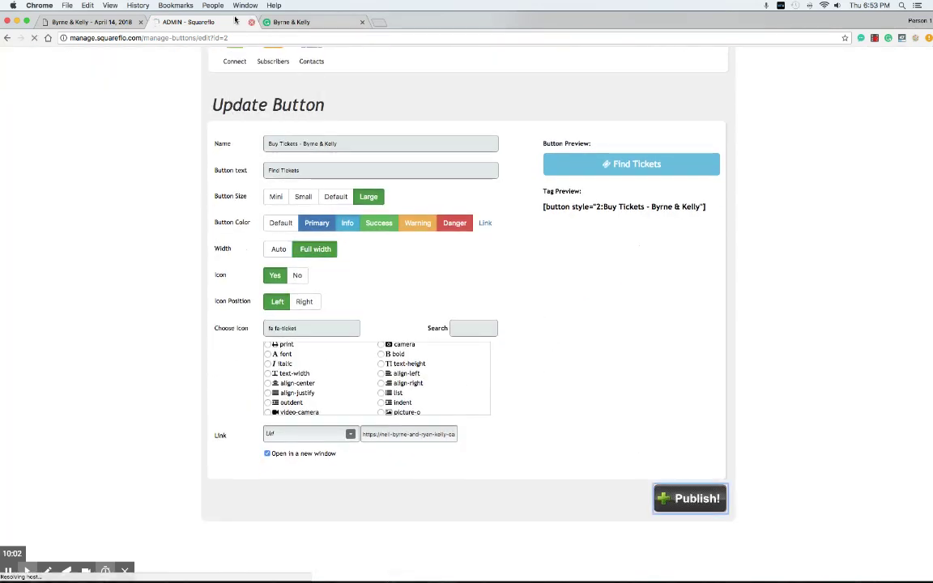
Reload the public Byrne & Kelly event page and check the Find Tickets button's width and placement above the video
left_click(122, 21)
right_click(47, 224)
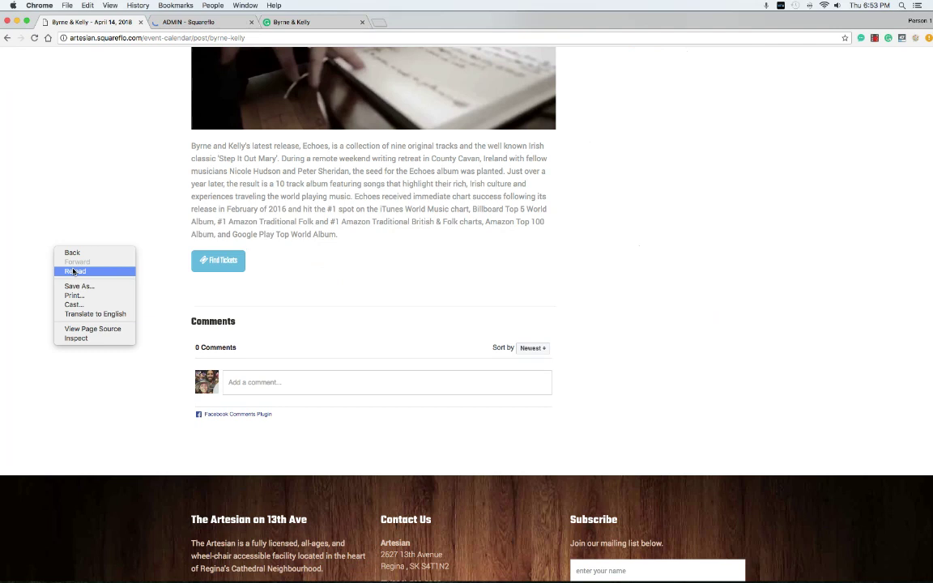
left_click(65, 244)
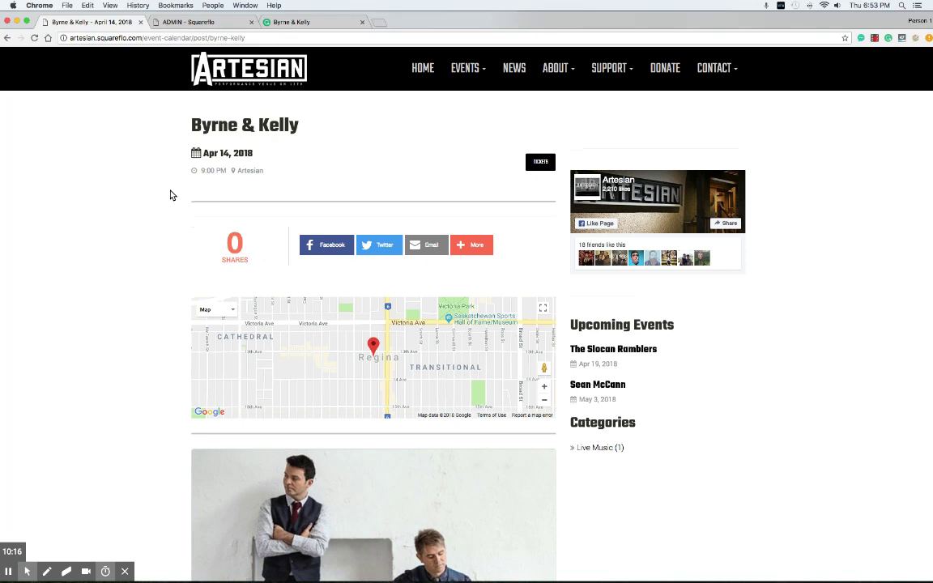
scroll(170, 194, "down", 7)
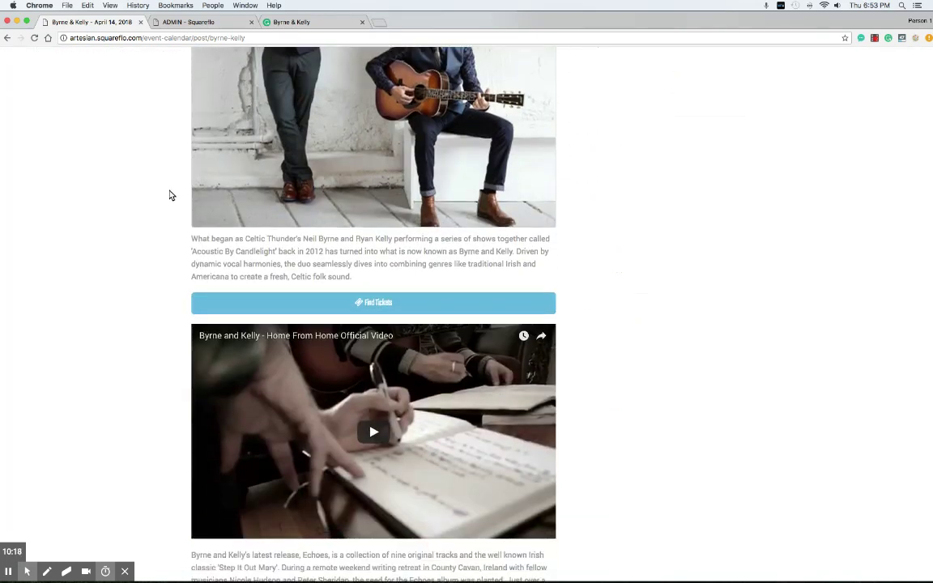
scroll(168, 196, "up", 10)
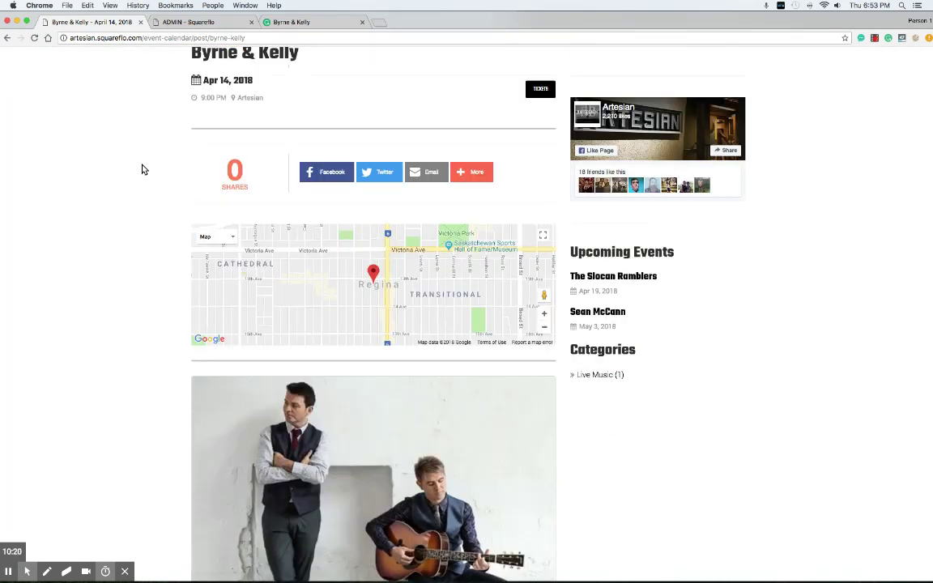
scroll(144, 165, "up", 2)
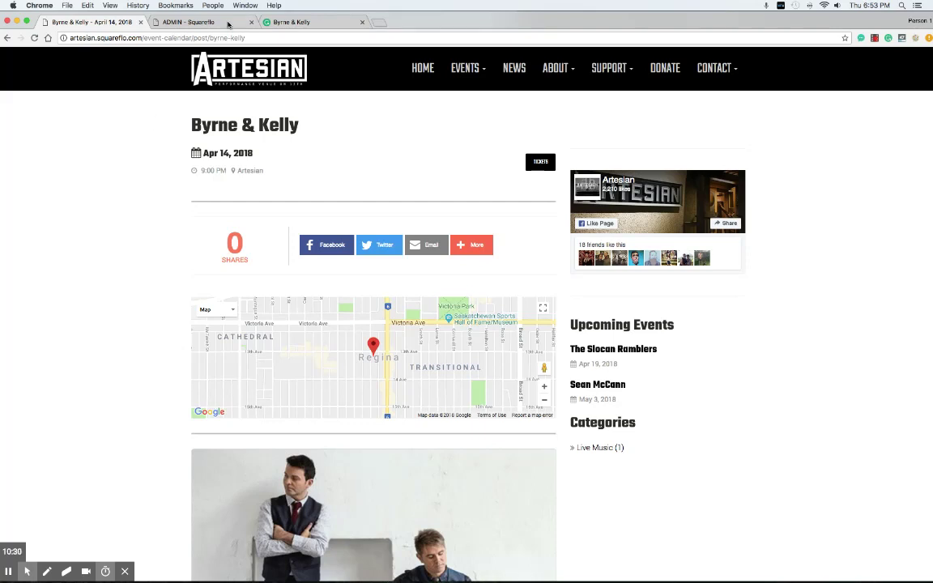
Return to the Squareflo admin and open its dashboard
left_click(198, 25)
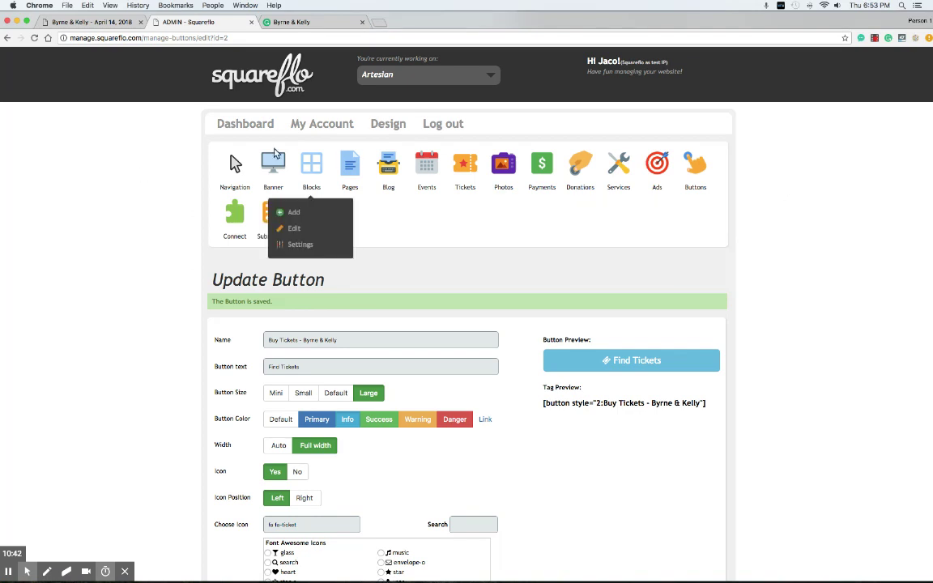
left_click(239, 129)
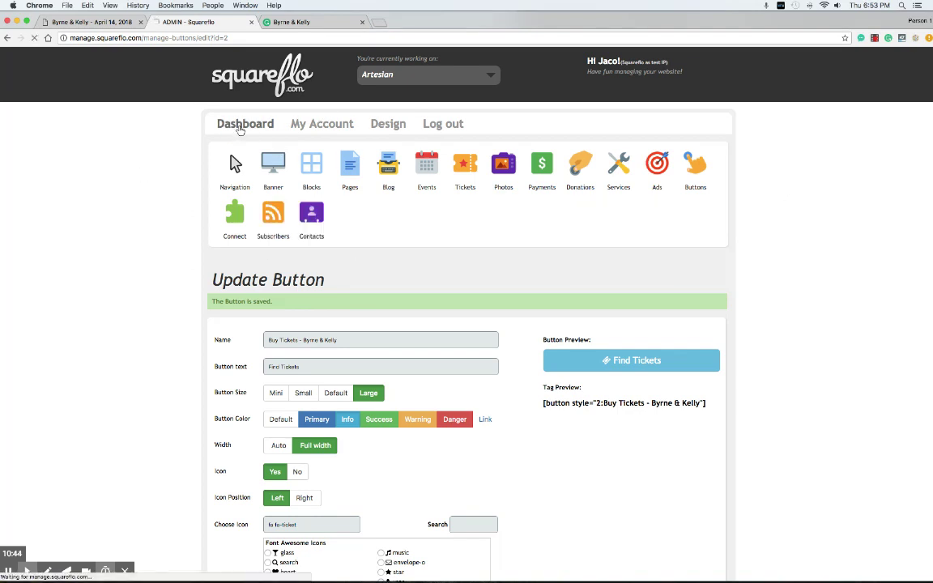